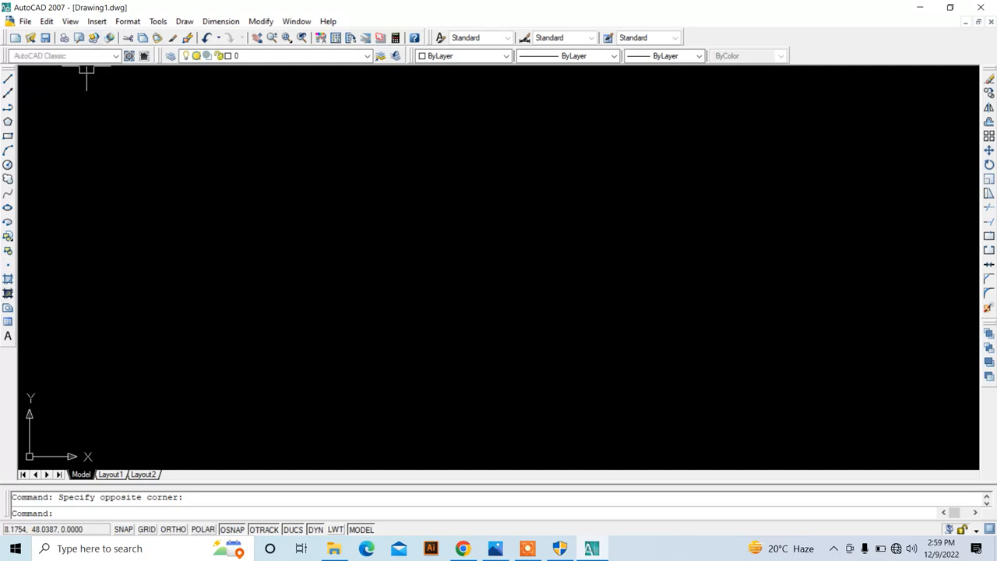
- Switch the workspace to 3D Modeling and close the tool palettes and the 3D control panel beside the drawing area
{"action": "left_click", "coordinate": [202, 131]}
{"action": "left_click", "coordinate": [161, 168]}
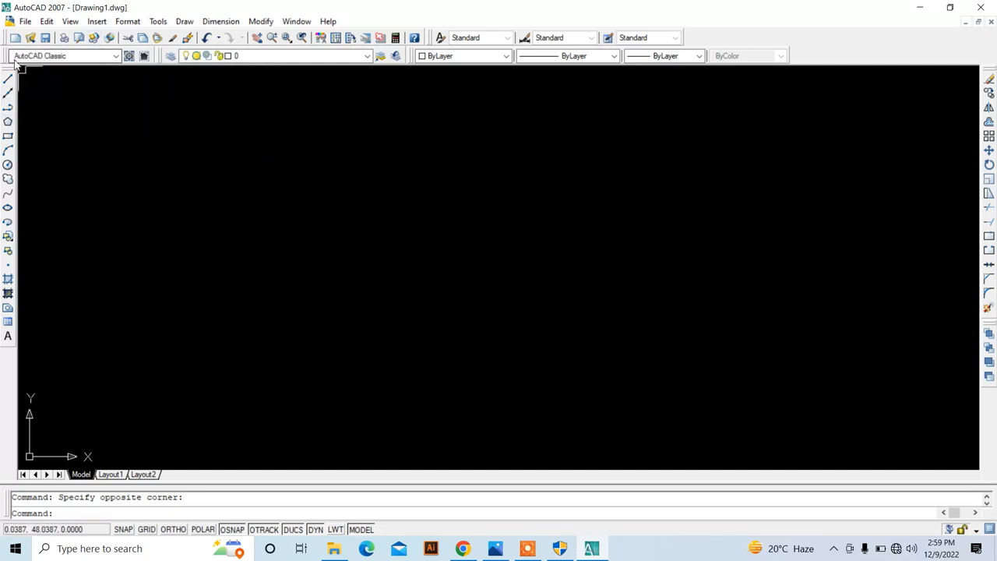
{"action": "left_click", "coordinate": [85, 56]}
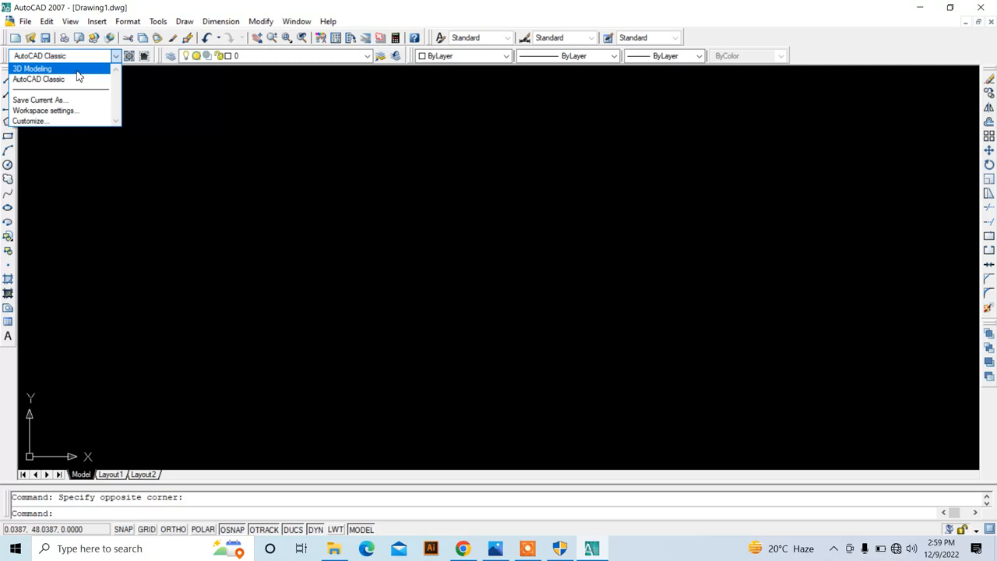
{"action": "left_click", "coordinate": [61, 69]}
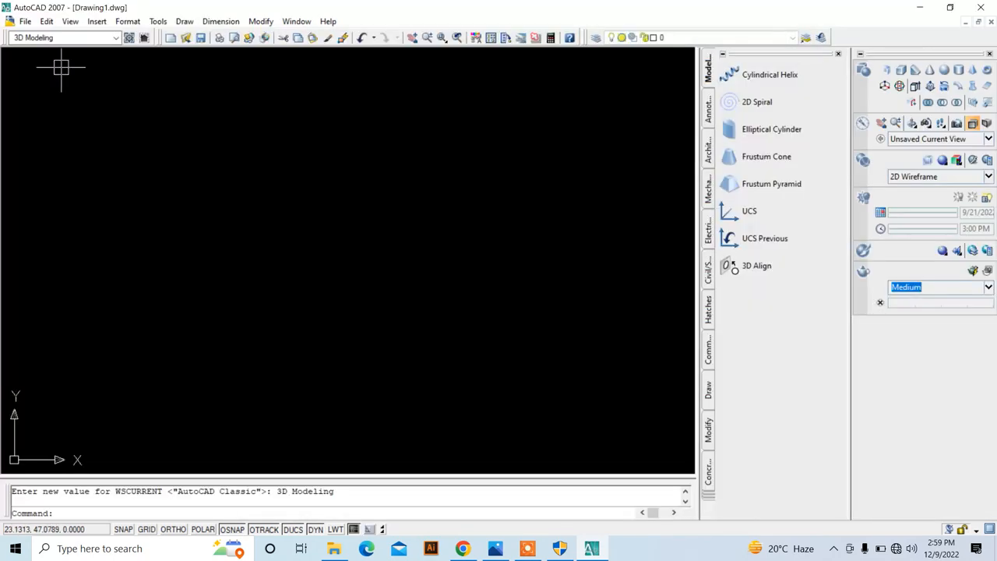
{"action": "left_click", "coordinate": [277, 140]}
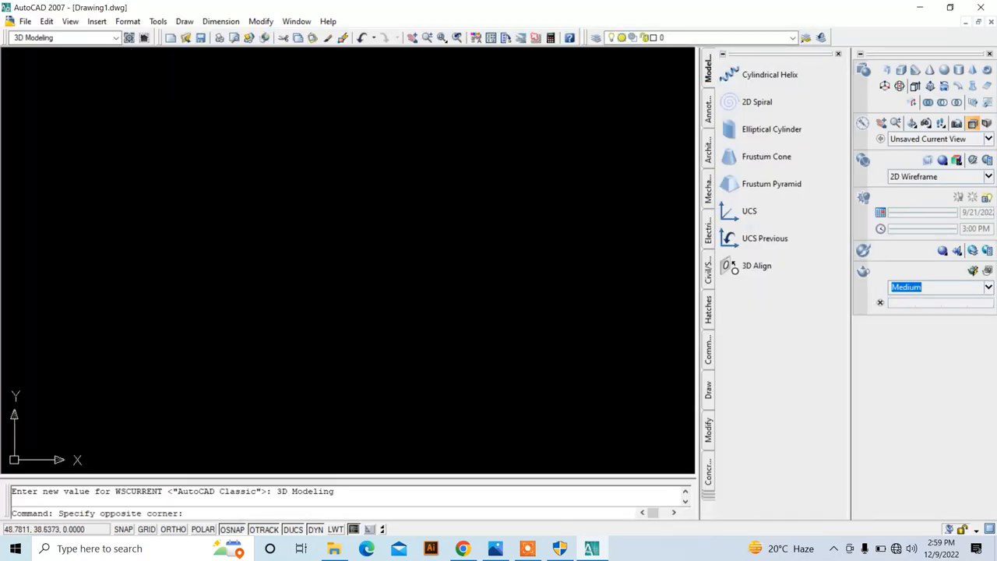
{"action": "left_click", "coordinate": [224, 199]}
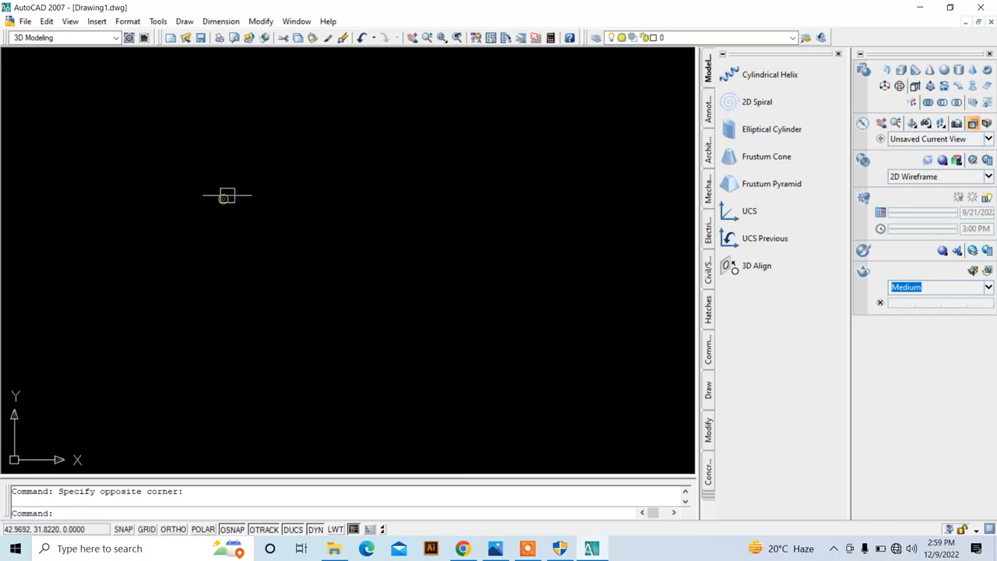
{"action": "left_click", "coordinate": [838, 55]}
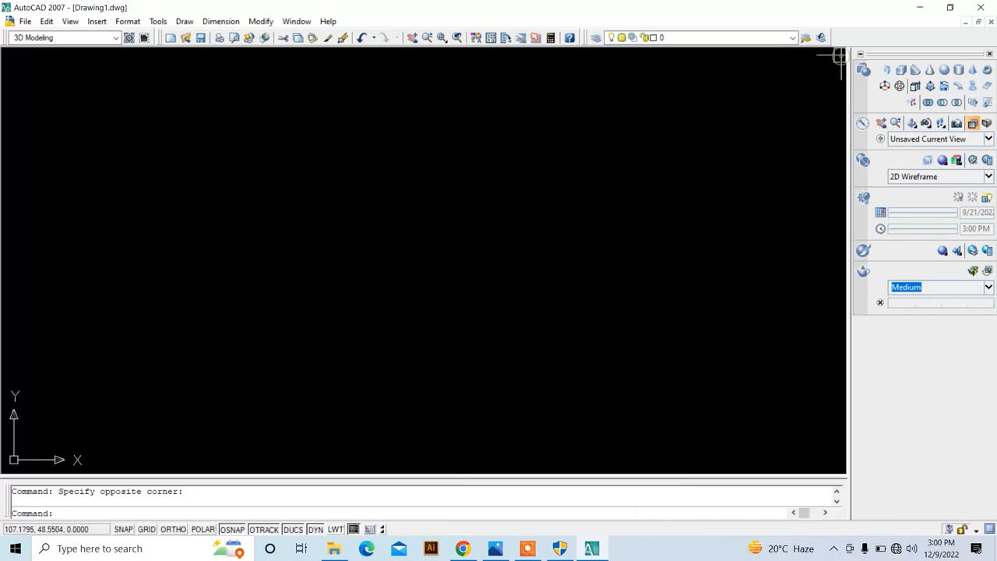
{"action": "left_click", "coordinate": [990, 55]}
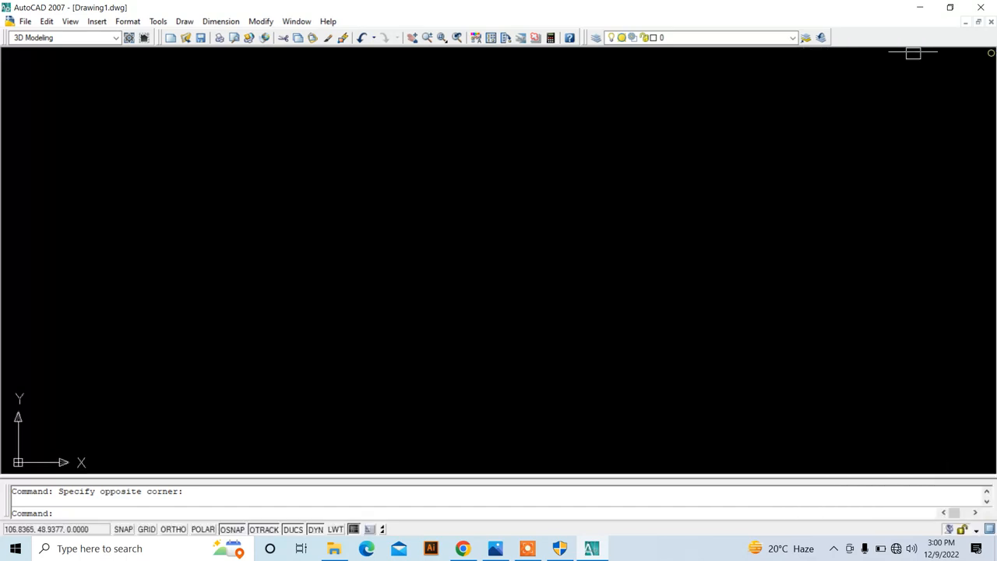
- Switch the workspace back to AutoCAD Classic and close the Sheet Set Manager and the Tool Palettes
{"action": "left_click", "coordinate": [66, 41]}
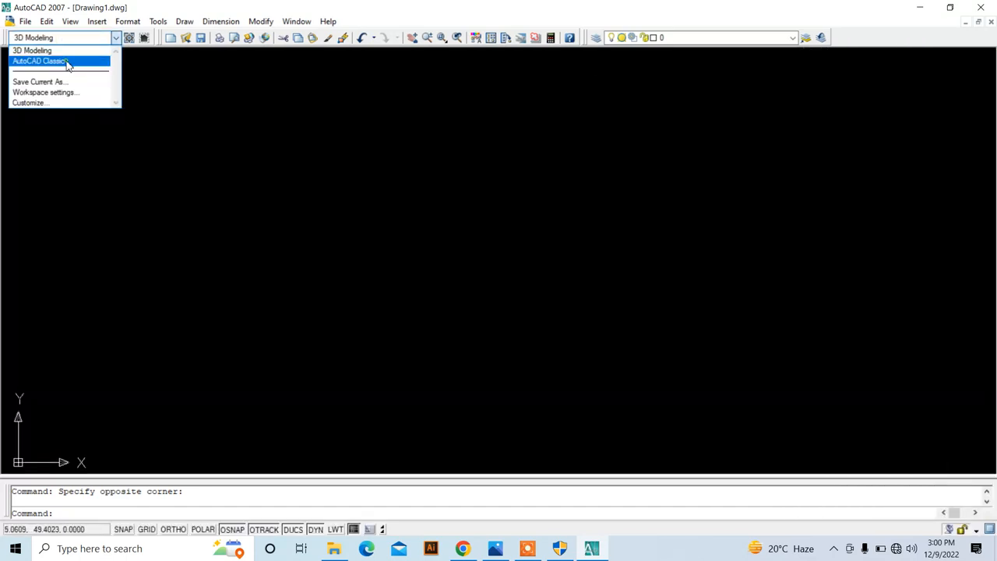
{"action": "left_click", "coordinate": [47, 61]}
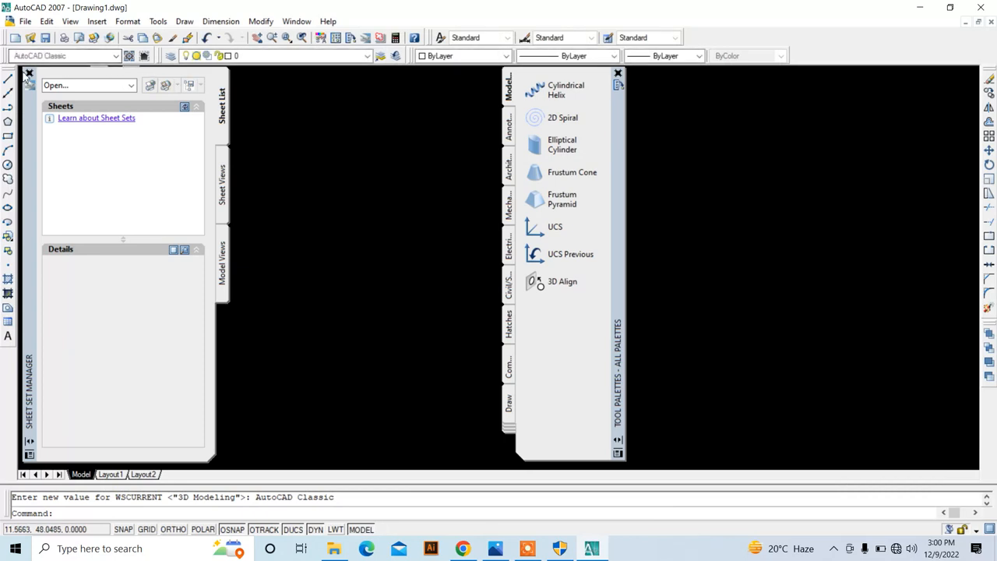
{"action": "left_click", "coordinate": [29, 74]}
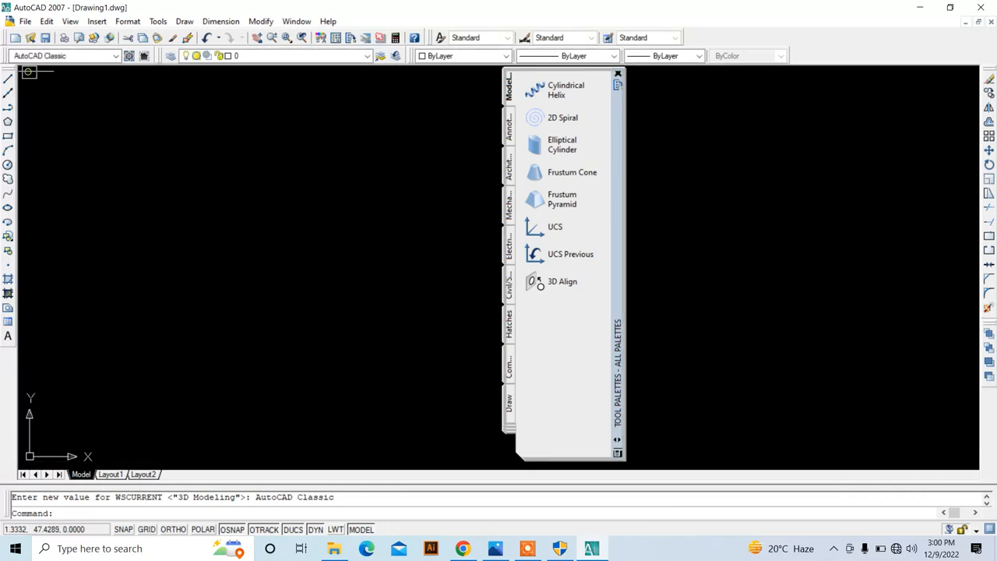
{"action": "left_click", "coordinate": [618, 74]}
{"action": "scroll", "coordinate": [425, 193], "scroll_direction": "down", "scroll_amount": 2}
{"action": "scroll", "coordinate": [414, 246], "scroll_direction": "up", "scroll_amount": 1}
{"action": "scroll", "coordinate": [418, 243], "scroll_direction": "up", "scroll_amount": 2}
{"action": "scroll", "coordinate": [419, 242], "scroll_direction": "down", "scroll_amount": 2}
{"action": "scroll", "coordinate": [419, 242], "scroll_direction": "up", "scroll_amount": 3}
{"action": "scroll", "coordinate": [419, 242], "scroll_direction": "down", "scroll_amount": 1}
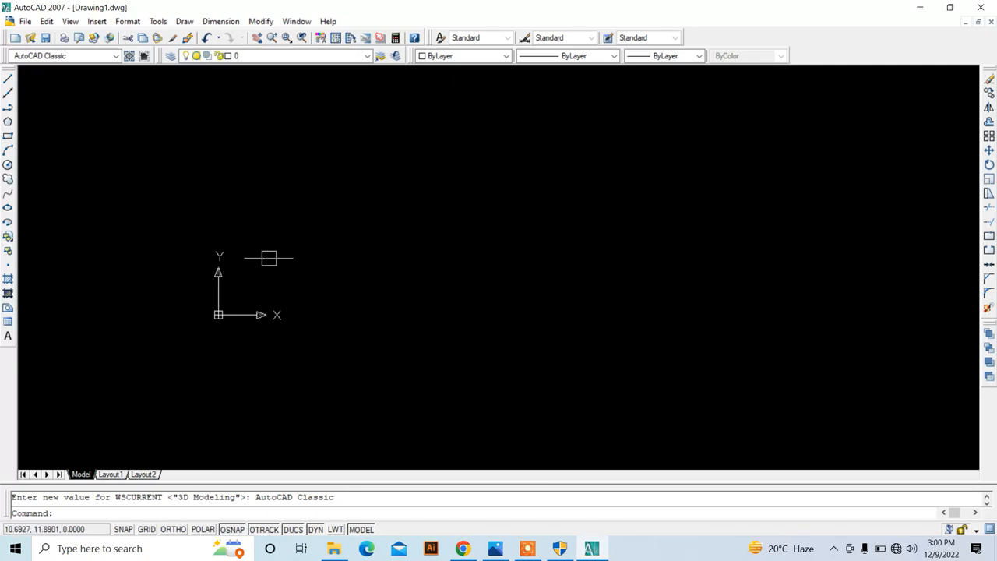
{"action": "scroll", "coordinate": [415, 237], "scroll_direction": "down", "scroll_amount": 2}
{"action": "scroll", "coordinate": [415, 237], "scroll_direction": "down", "scroll_amount": 2}
{"action": "scroll", "coordinate": [471, 226], "scroll_direction": "up", "scroll_amount": 4}
{"action": "scroll", "coordinate": [471, 225], "scroll_direction": "down", "scroll_amount": 3}
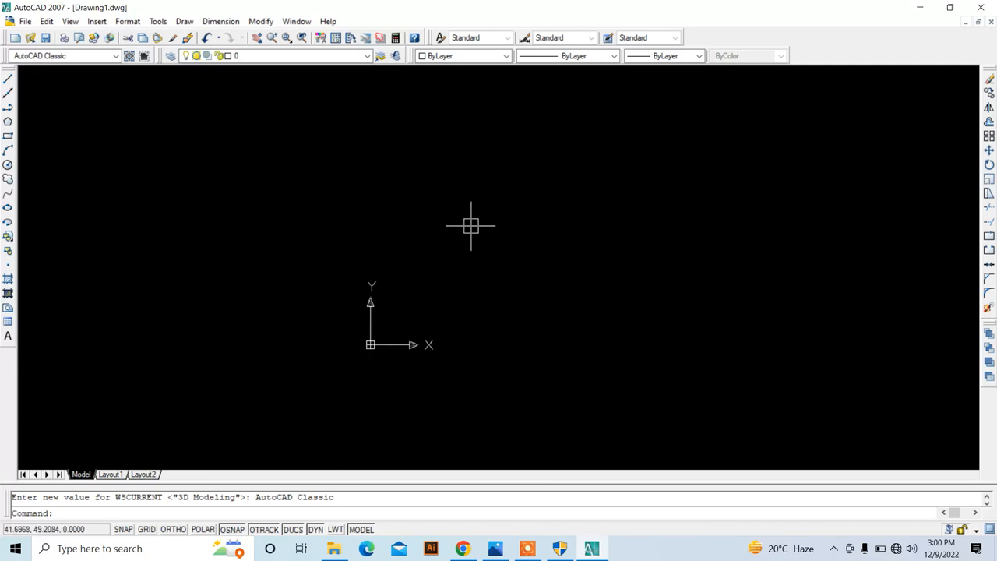
{"action": "scroll", "coordinate": [418, 308], "scroll_direction": "up", "scroll_amount": 6}
{"action": "scroll", "coordinate": [419, 309], "scroll_direction": "down", "scroll_amount": 2}
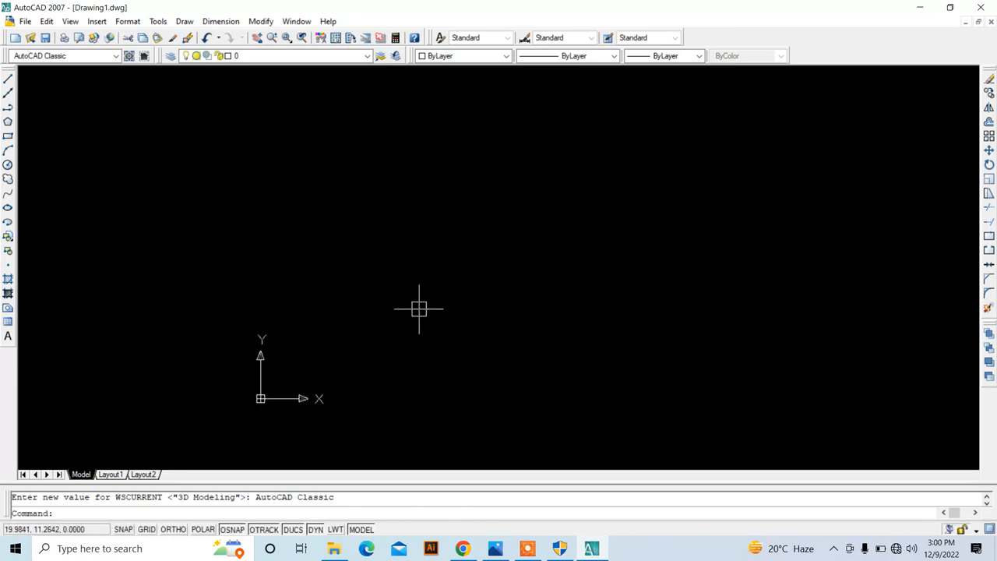
{"action": "scroll", "coordinate": [419, 309], "scroll_direction": "down", "scroll_amount": 3}
{"action": "left_click", "coordinate": [387, 215]}
{"action": "left_click", "coordinate": [243, 367]}
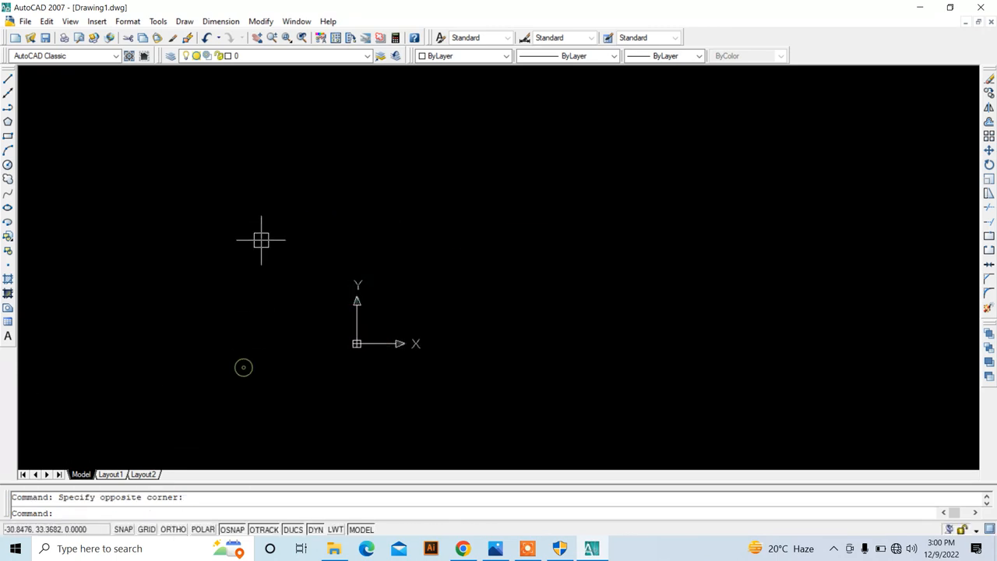
{"action": "scroll", "coordinate": [362, 342], "scroll_direction": "up", "scroll_amount": 6}
{"action": "scroll", "coordinate": [385, 283], "scroll_direction": "down", "scroll_amount": 5}
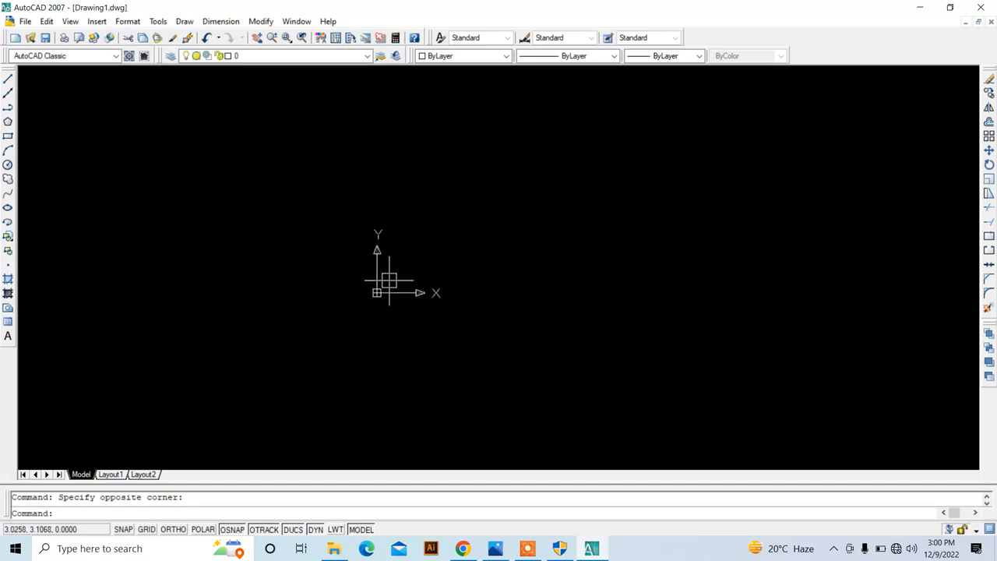
{"action": "scroll", "coordinate": [457, 234], "scroll_direction": "up", "scroll_amount": 5}
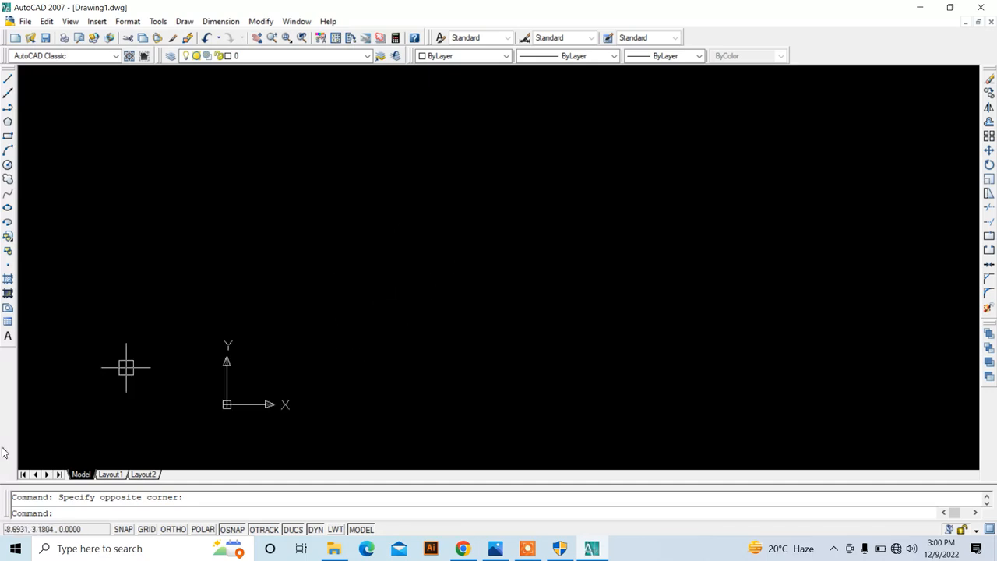
- Turn off the UCS icon's Origin display option
{"action": "left_click", "coordinate": [70, 24]}
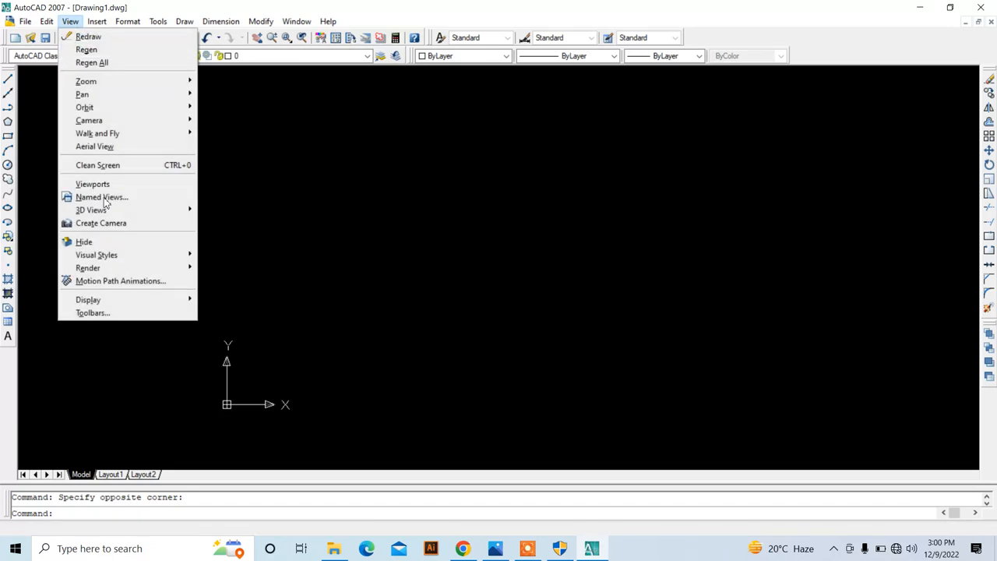
{"action": "mouse_move", "coordinate": [165, 299]}
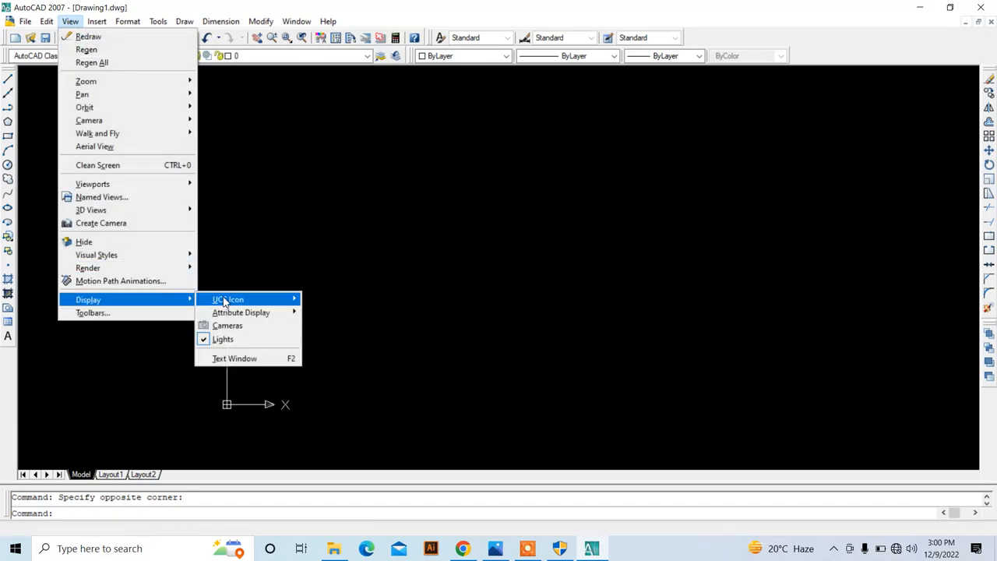
{"action": "mouse_move", "coordinate": [224, 299]}
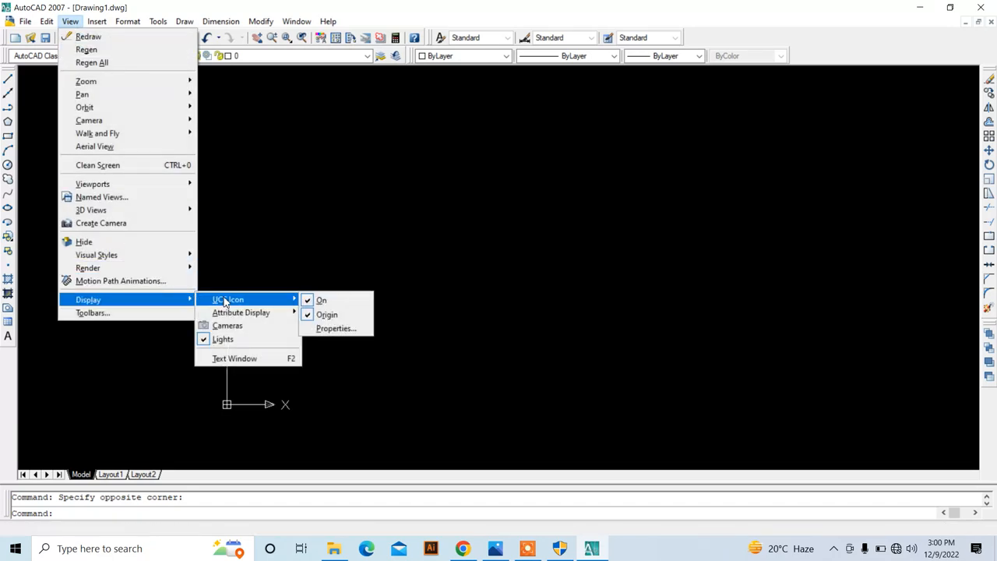
{"action": "left_click", "coordinate": [327, 315]}
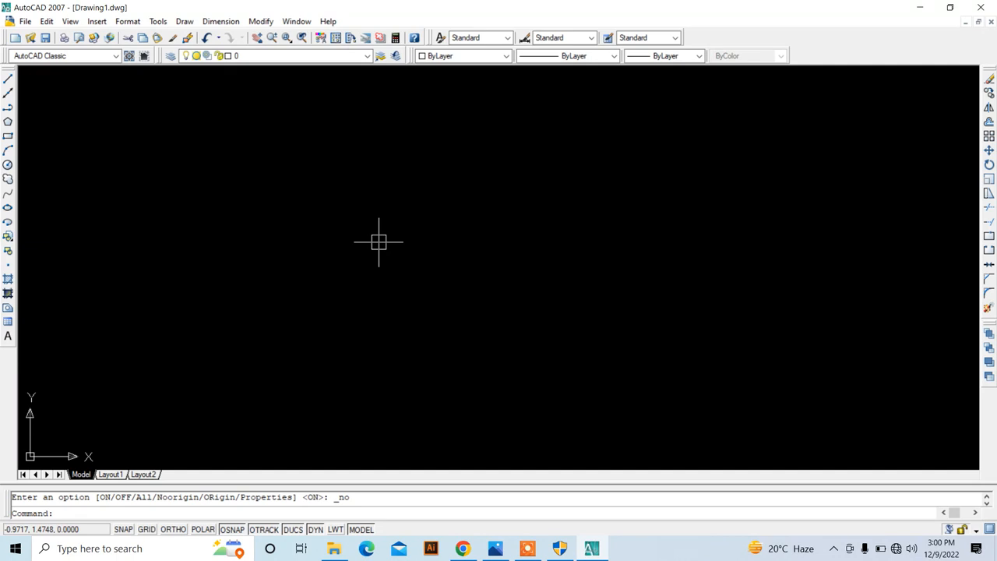
- Set the drawing units to Architectural length with 0'-0 1/8" precision and Inches as the insertion scale
{"action": "type", "text": "u"}
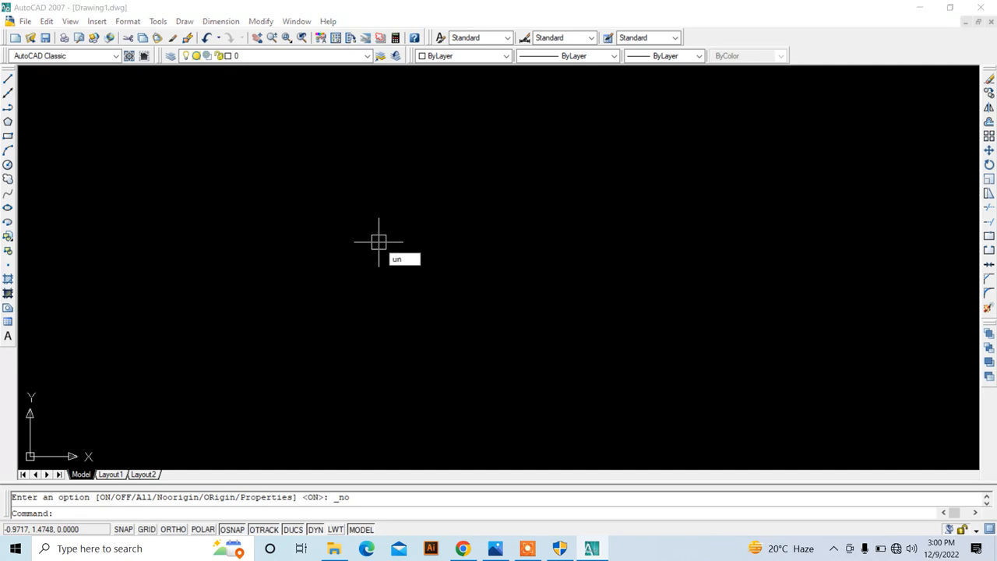
{"action": "type", "text": "n"}
{"action": "key", "text": "Return"}
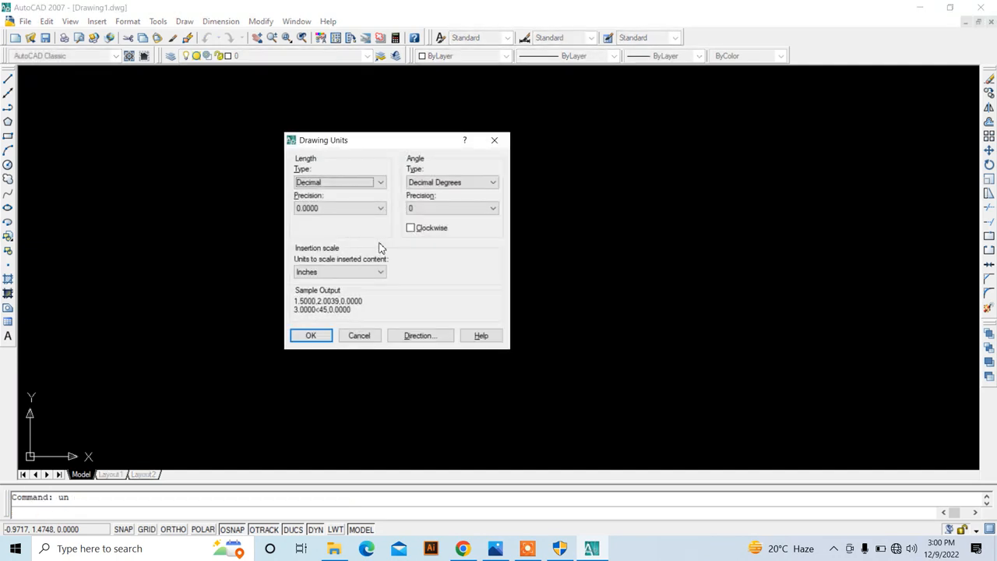
{"action": "left_click_drag", "start_coordinate": [377, 143], "coordinate": [387, 120]}
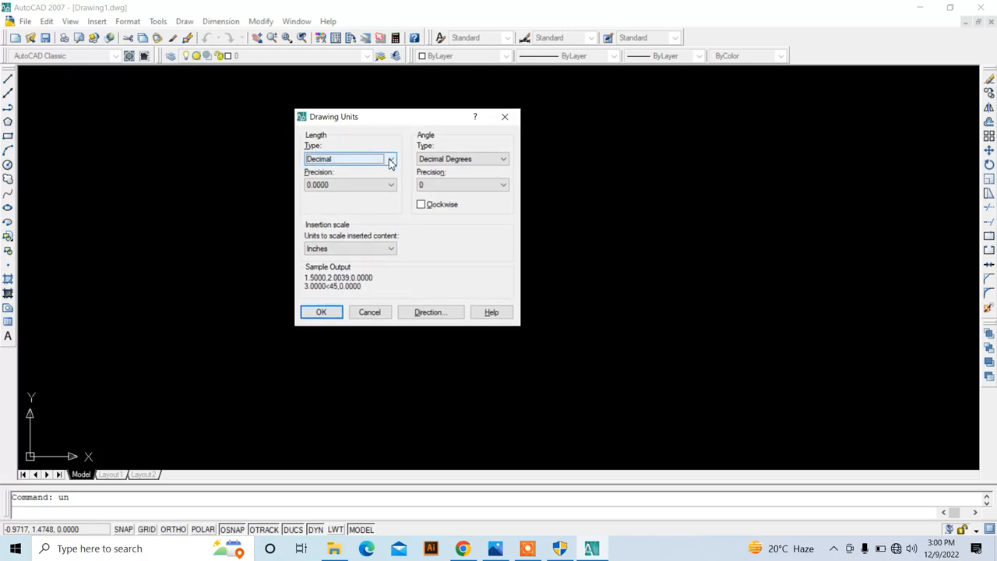
{"action": "left_click", "coordinate": [391, 160]}
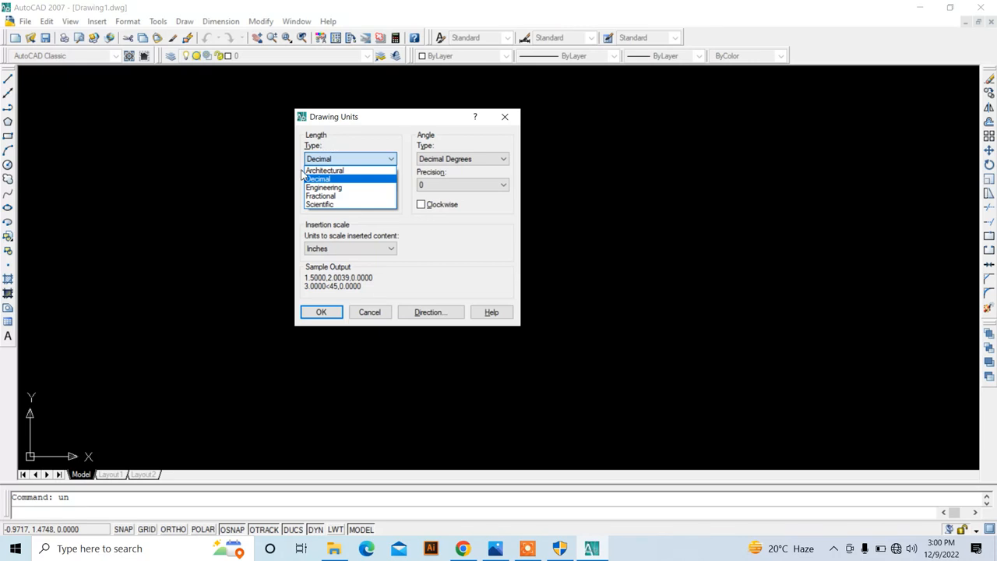
{"action": "left_click", "coordinate": [351, 170]}
{"action": "left_click", "coordinate": [333, 185]}
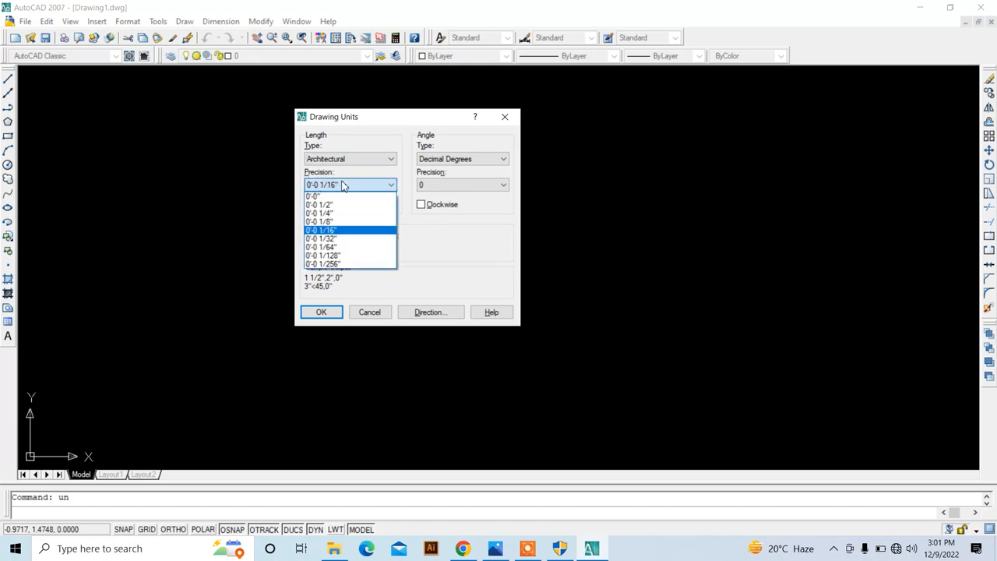
{"action": "left_click", "coordinate": [336, 222]}
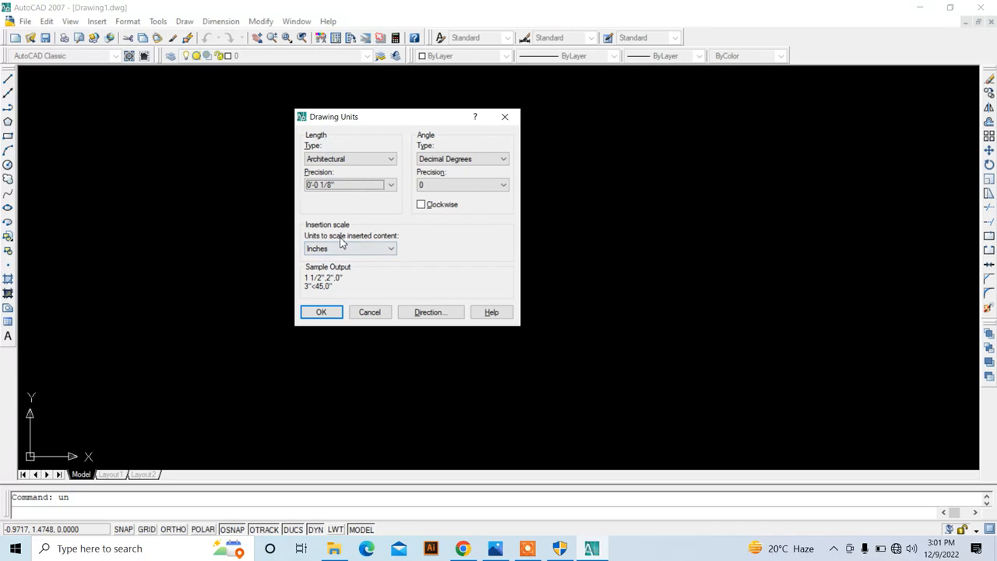
{"action": "left_click", "coordinate": [341, 247]}
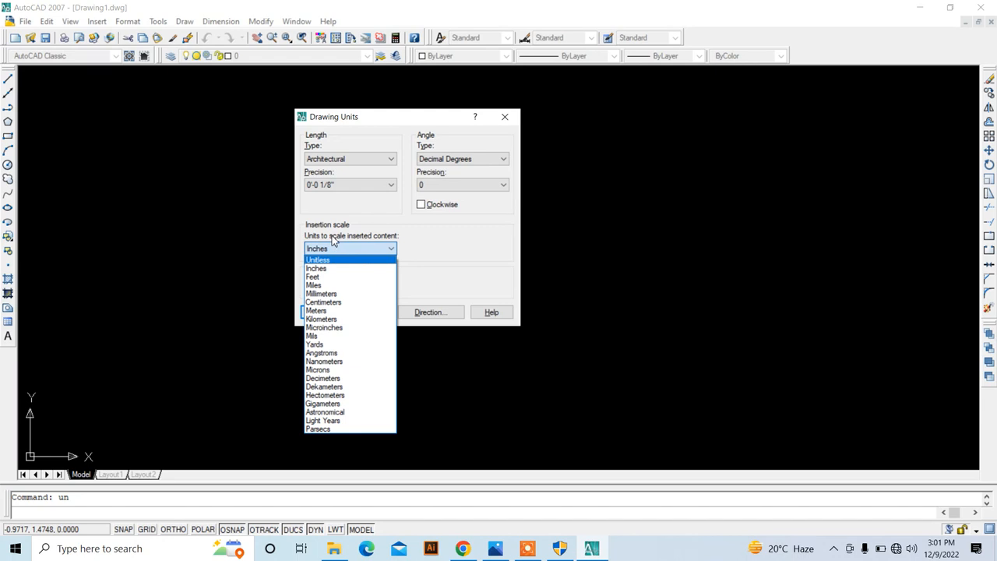
{"action": "left_click", "coordinate": [339, 274]}
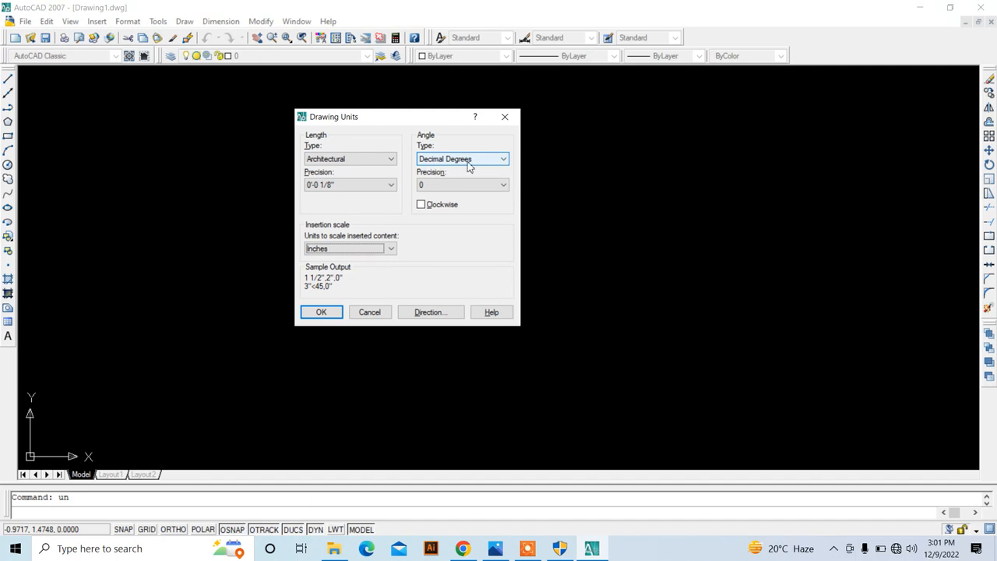
{"action": "left_click", "coordinate": [332, 312]}
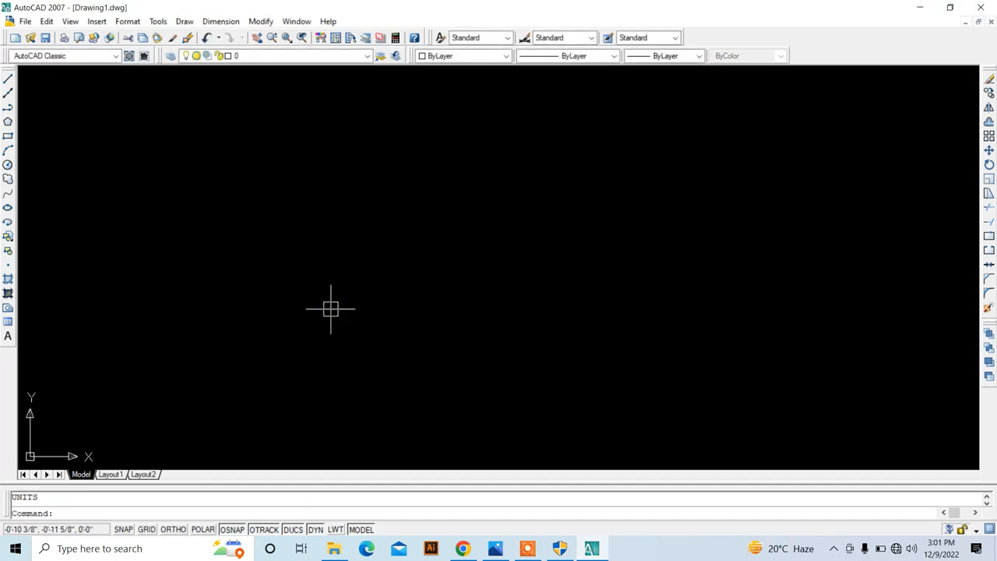
- Set the Standard dimension style's primary linear units to Architectural format with 0'-0 1/8" precision
{"action": "left_click", "coordinate": [390, 167]}
{"action": "left_click", "coordinate": [342, 212]}
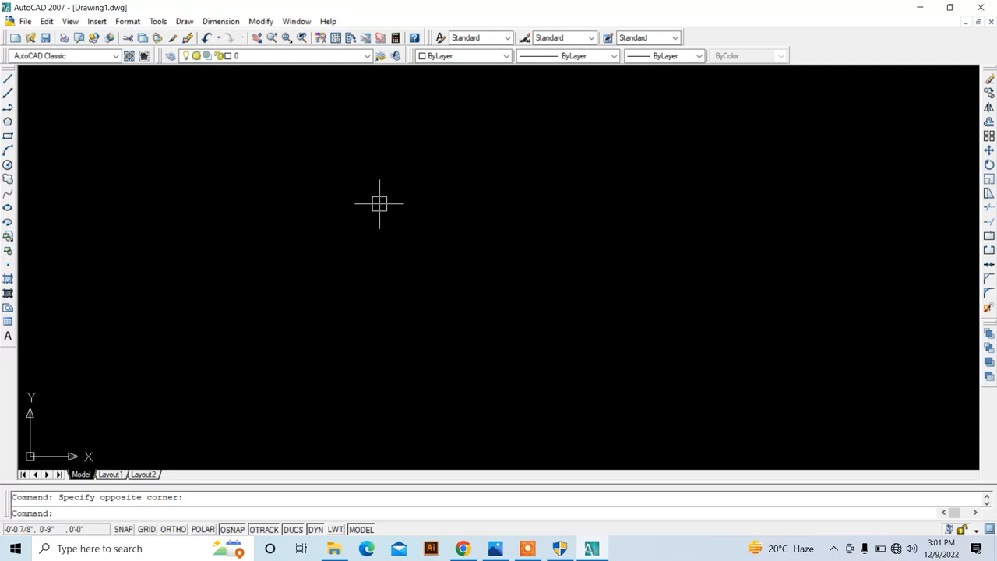
{"action": "type", "text": "d"}
{"action": "key", "text": "Return"}
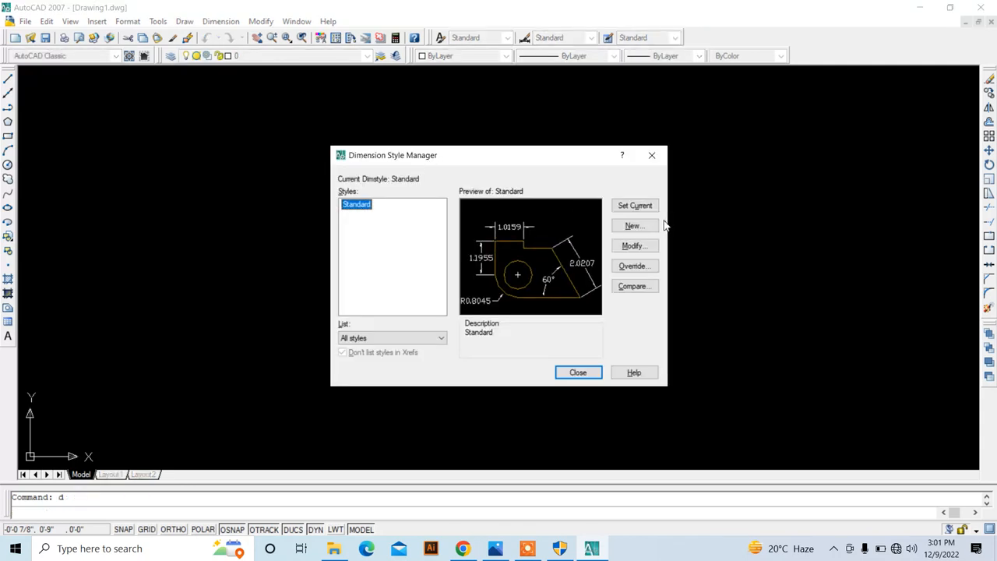
{"action": "left_click", "coordinate": [634, 246]}
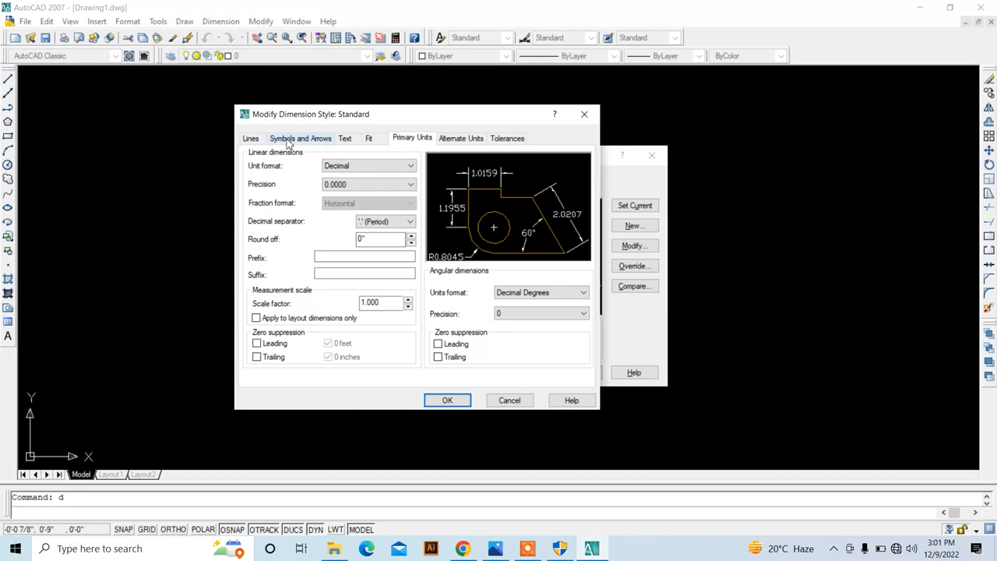
{"action": "left_click", "coordinate": [369, 139]}
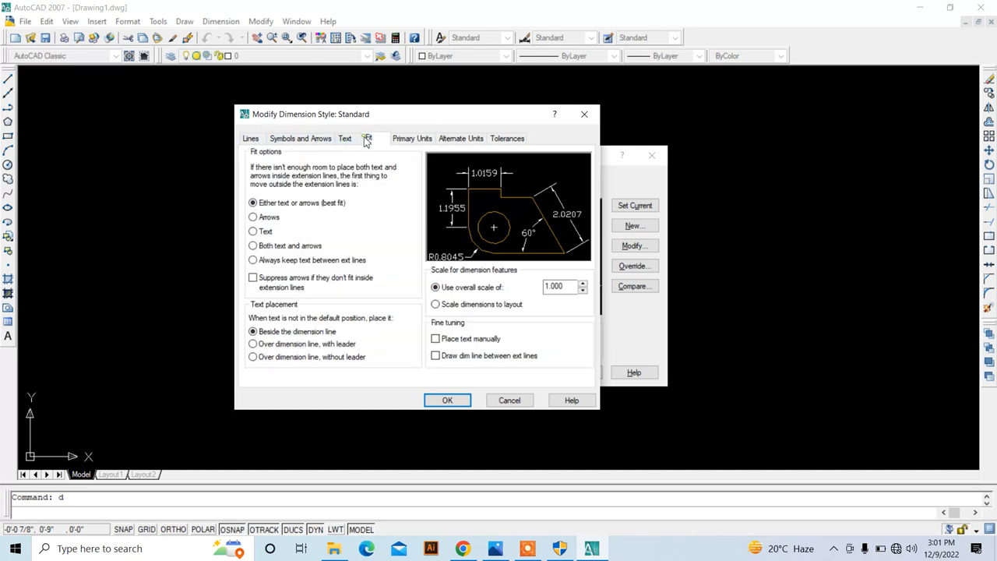
{"action": "left_click", "coordinate": [401, 140]}
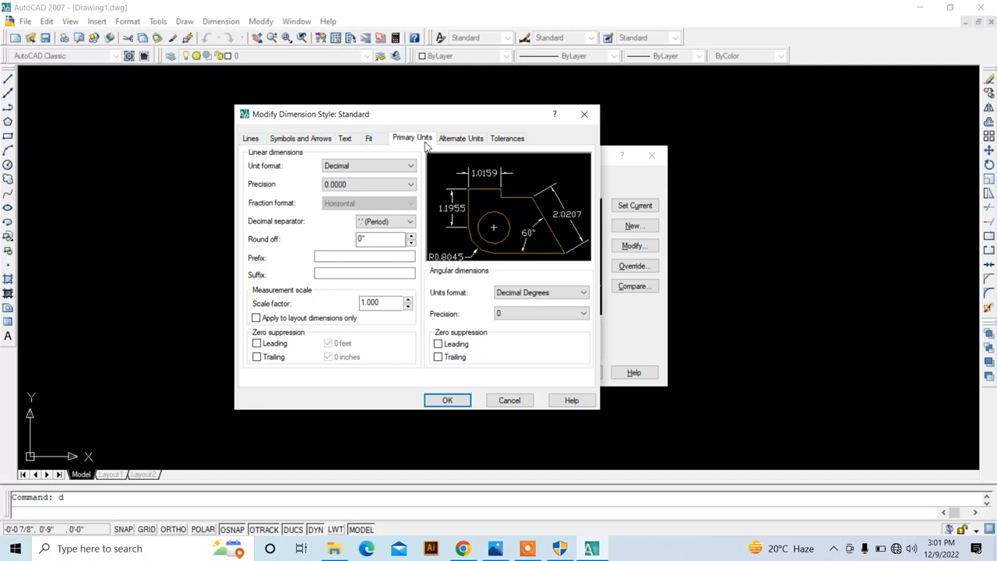
{"action": "left_click", "coordinate": [357, 167]}
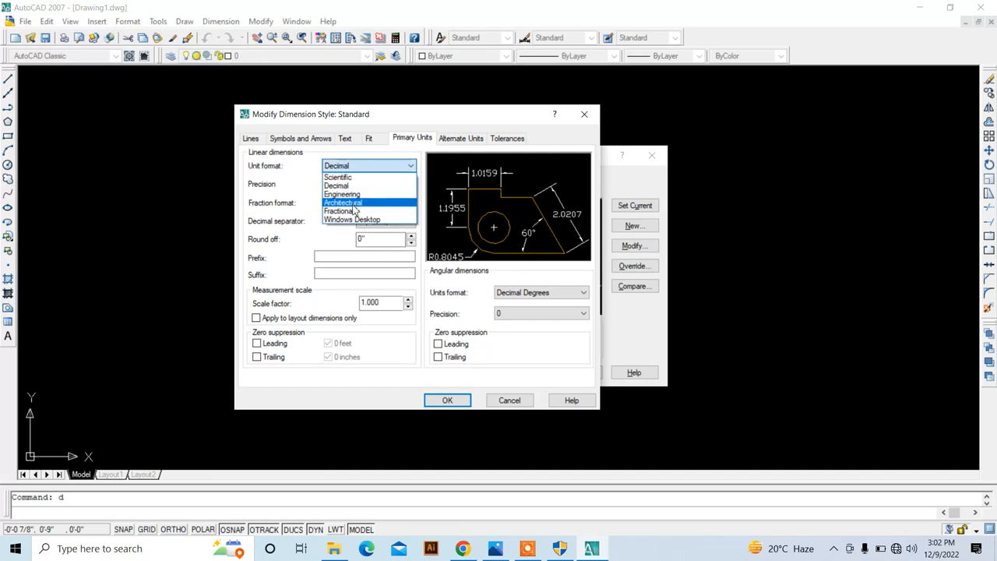
{"action": "left_click", "coordinate": [352, 204]}
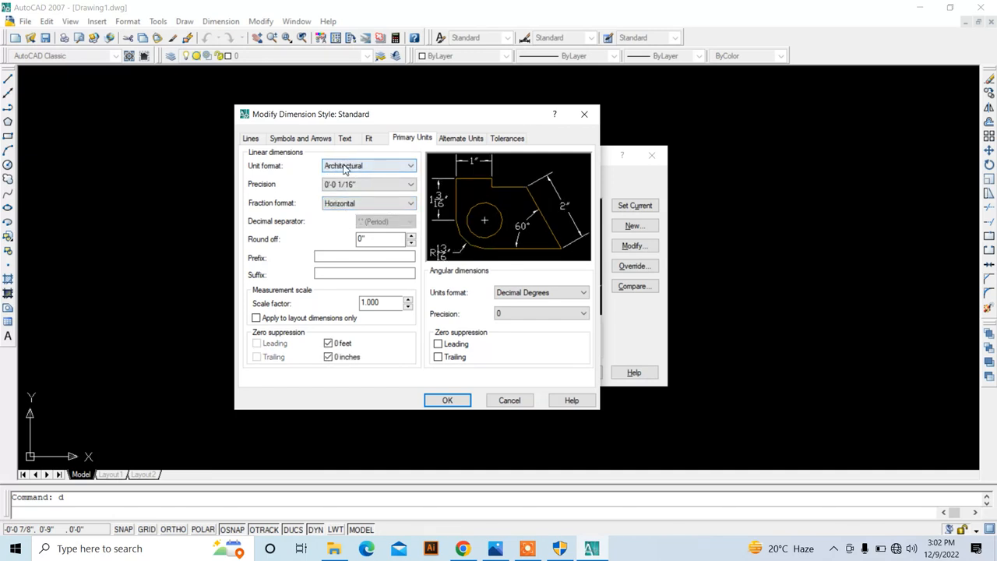
{"action": "left_click", "coordinate": [352, 184]}
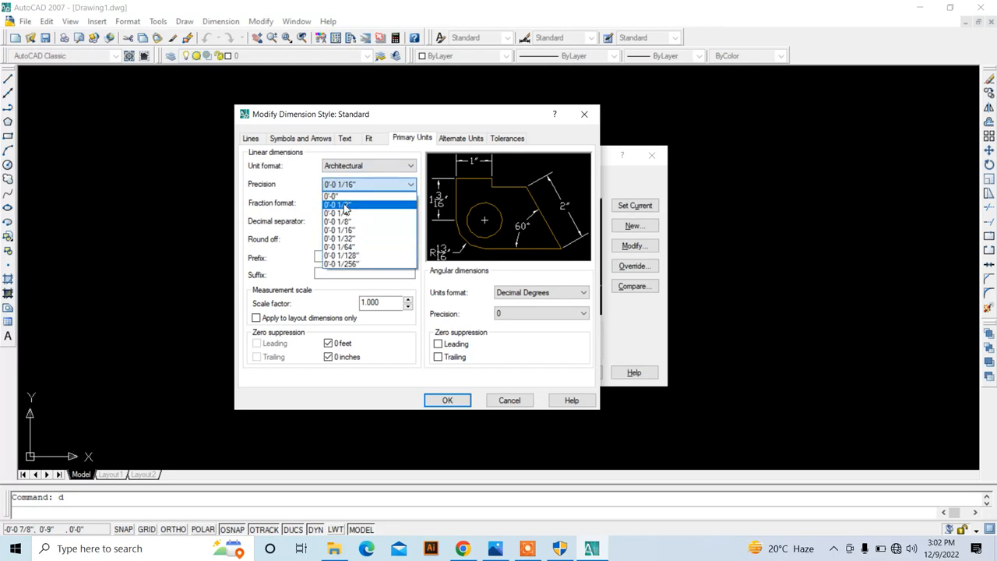
{"action": "left_click", "coordinate": [350, 223]}
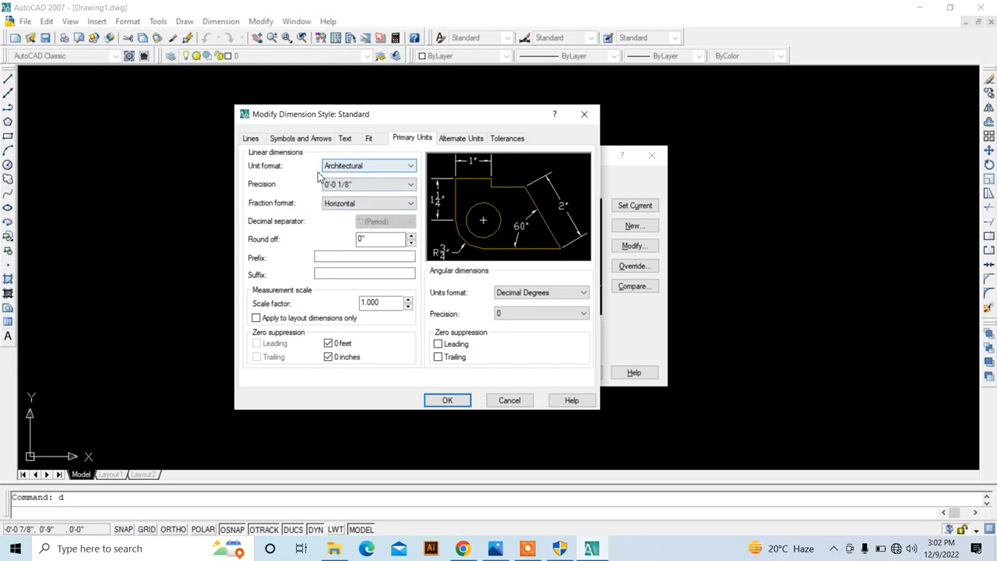
- Set the Standard dimension style's text height to 8" and fraction height scale to 0.45, and accept the style changes
{"action": "left_click", "coordinate": [346, 138]}
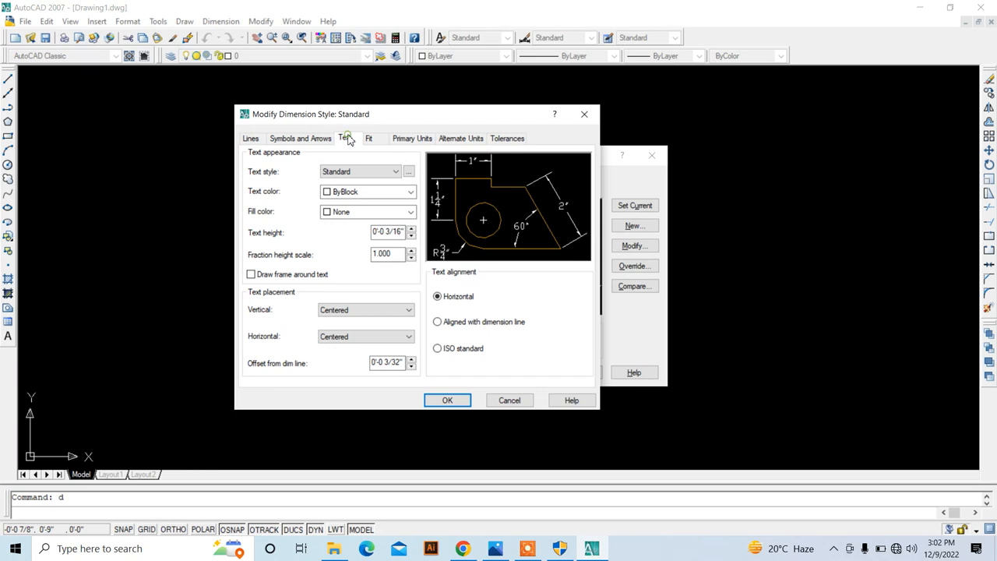
{"action": "double_click", "coordinate": [402, 231]}
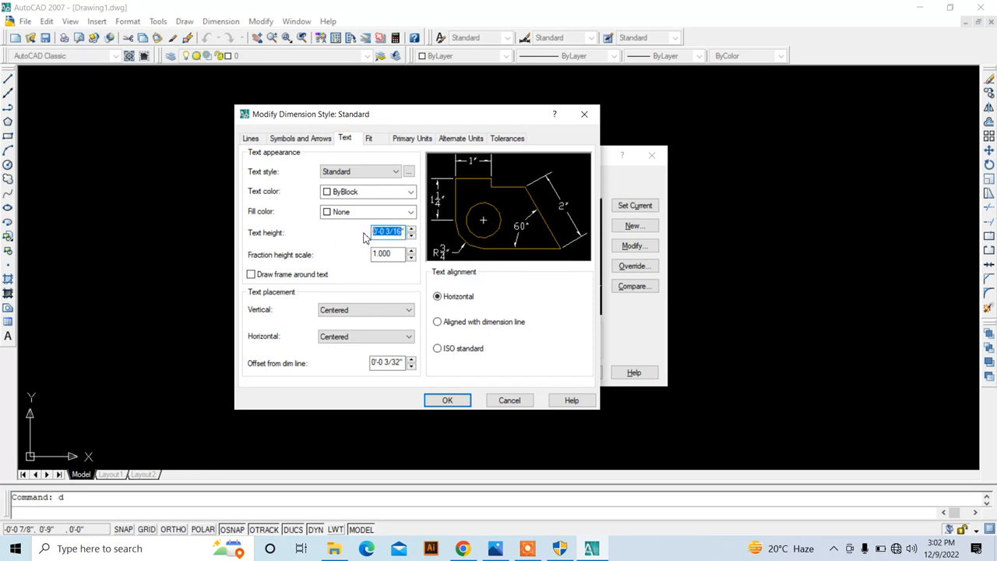
{"action": "type", "text": "8"}
{"action": "key", "text": "Tab"}
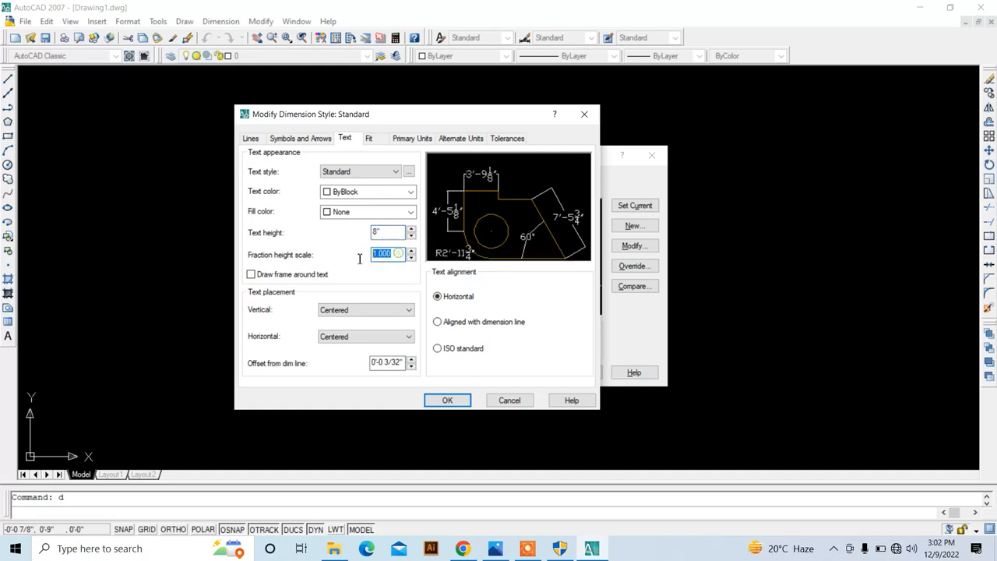
{"action": "type", "text": "0.45"}
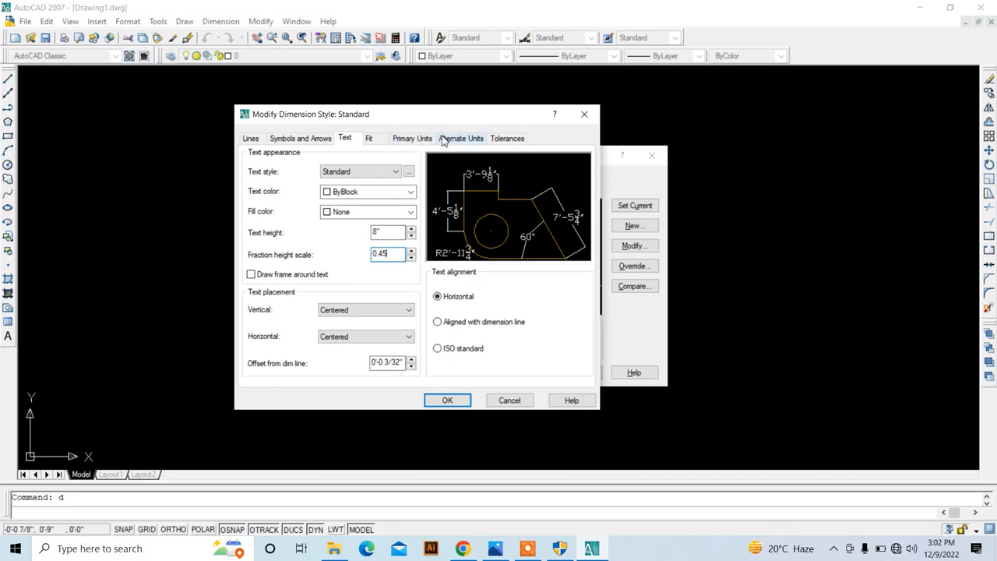
{"action": "left_click", "coordinate": [450, 138]}
{"action": "left_click", "coordinate": [505, 138]}
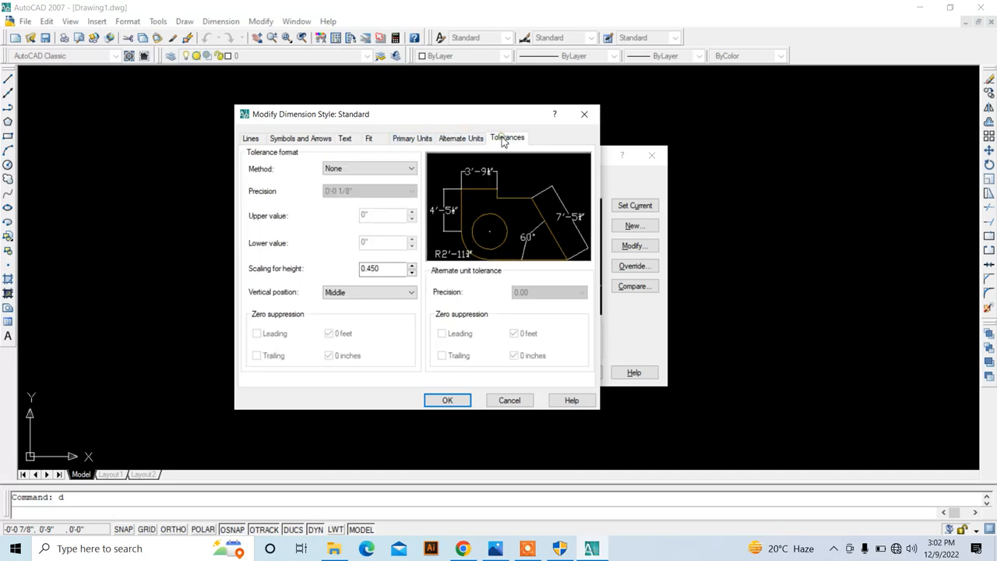
{"action": "left_click", "coordinate": [444, 400]}
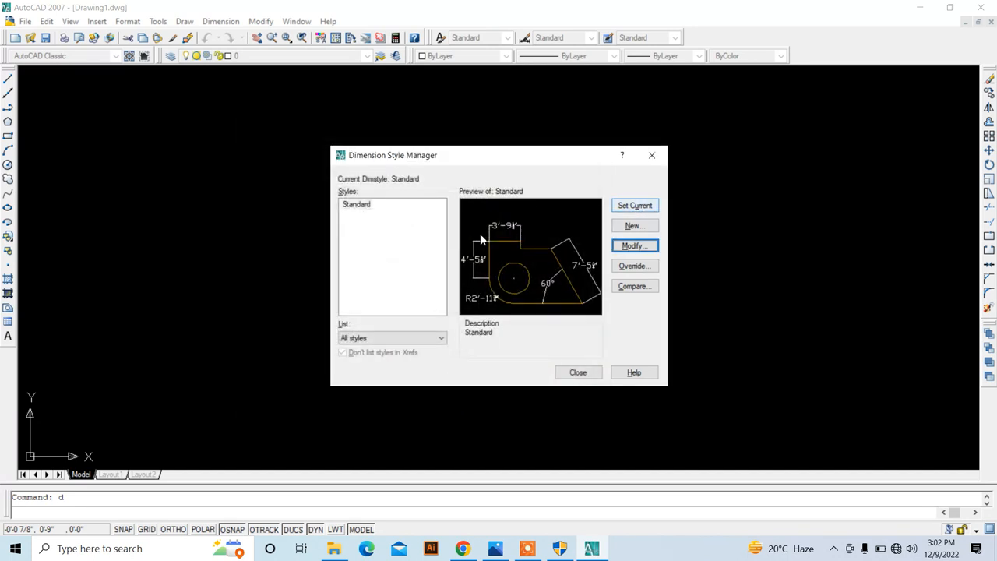
- Make the Standard dimension style current and close the Dimension Style Manager
{"action": "left_click", "coordinate": [635, 207]}
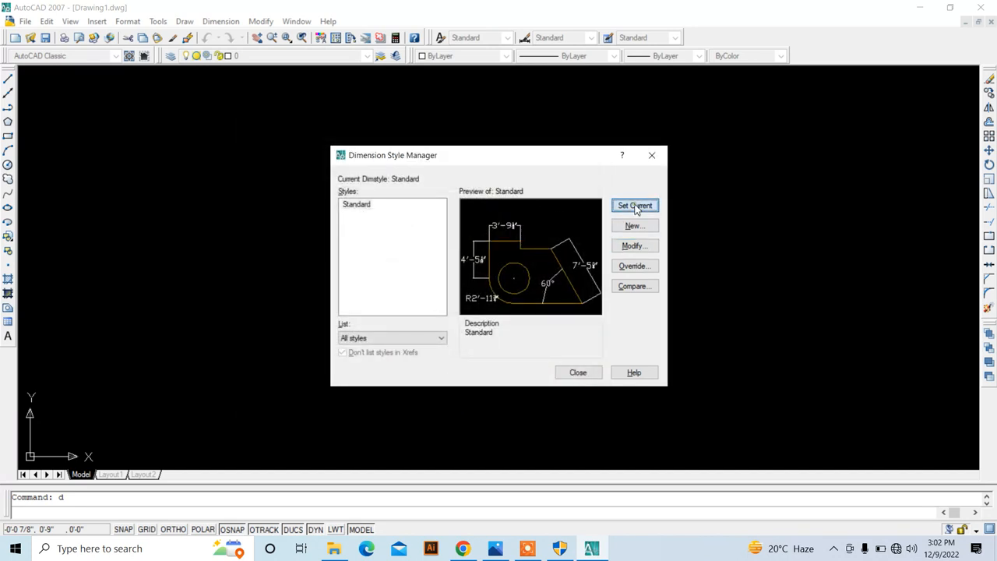
{"action": "left_click", "coordinate": [588, 375]}
{"action": "left_click", "coordinate": [459, 183]}
{"action": "left_click", "coordinate": [370, 251]}
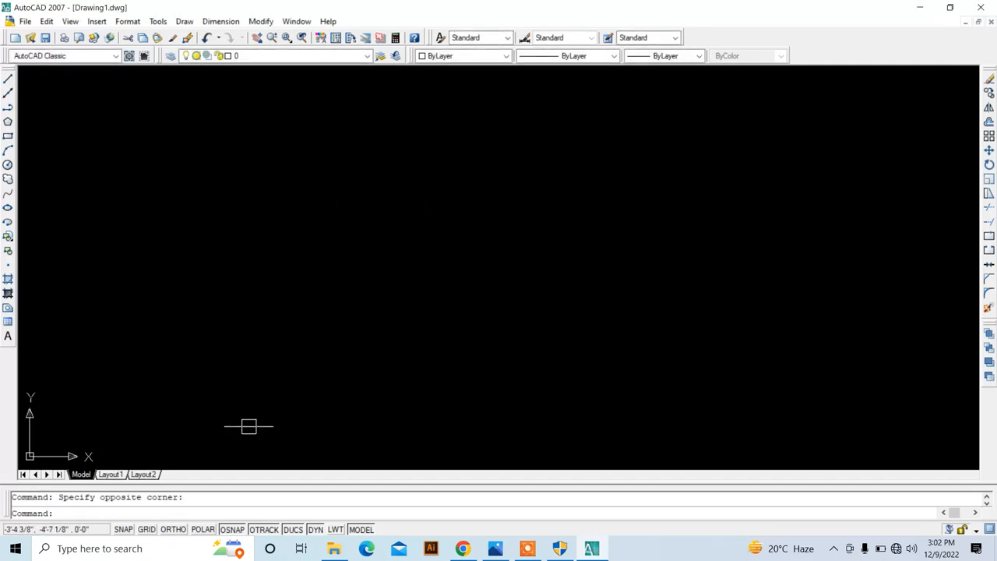
- Review the enabled object snap modes in the Drafting Settings and accept them
{"action": "right_click", "coordinate": [229, 533]}
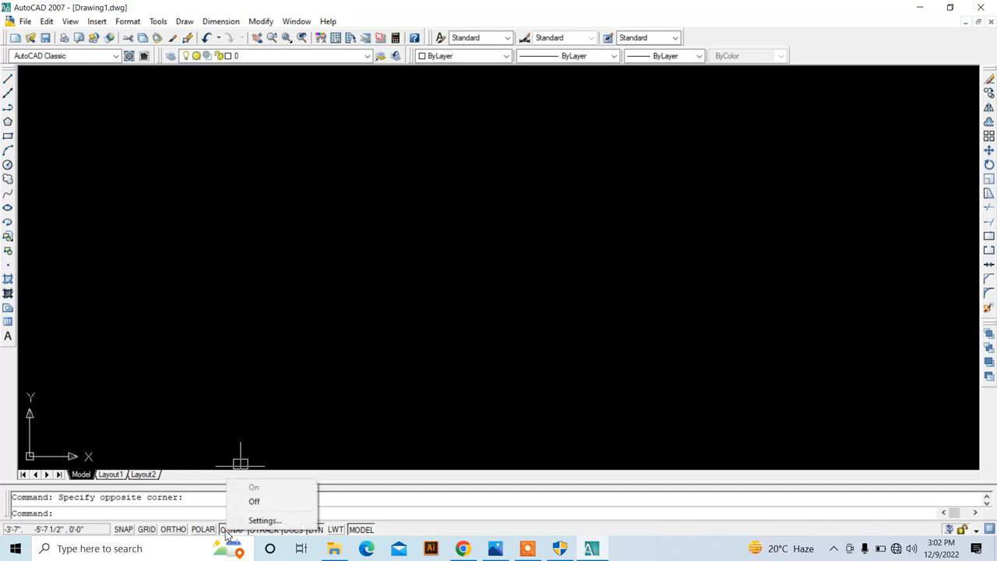
{"action": "left_click", "coordinate": [263, 521]}
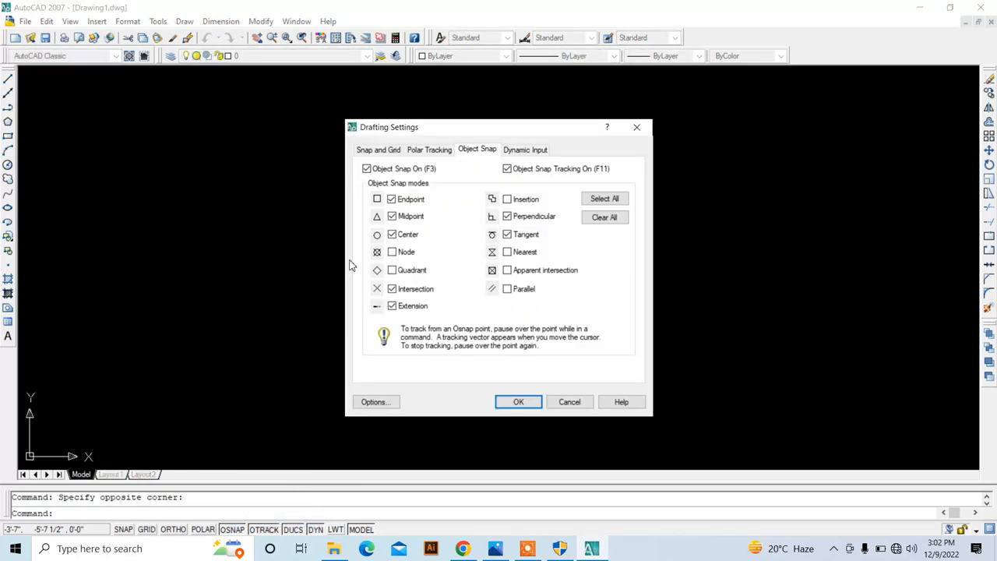
{"action": "left_click_drag", "start_coordinate": [448, 127], "coordinate": [423, 85]}
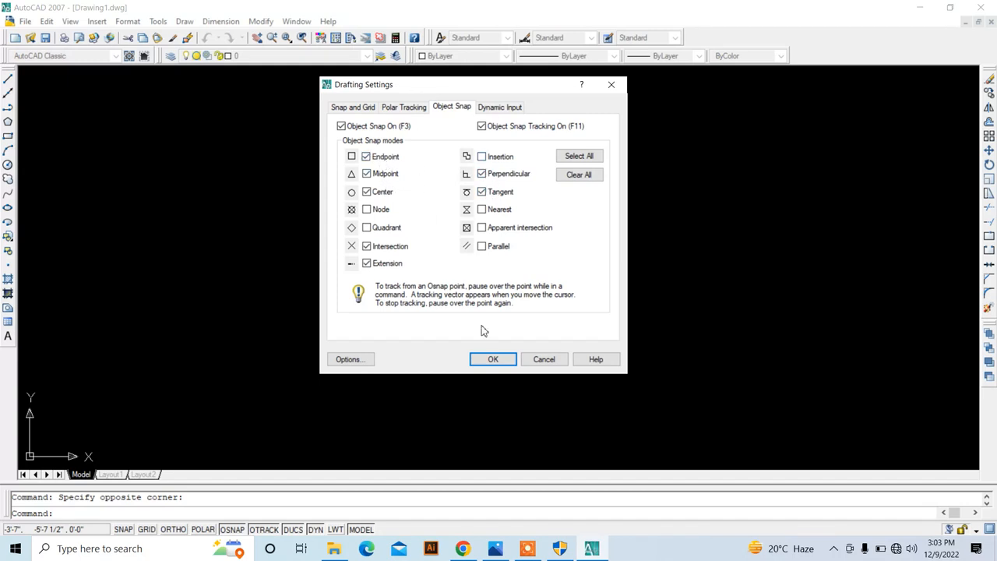
{"action": "left_click", "coordinate": [493, 359]}
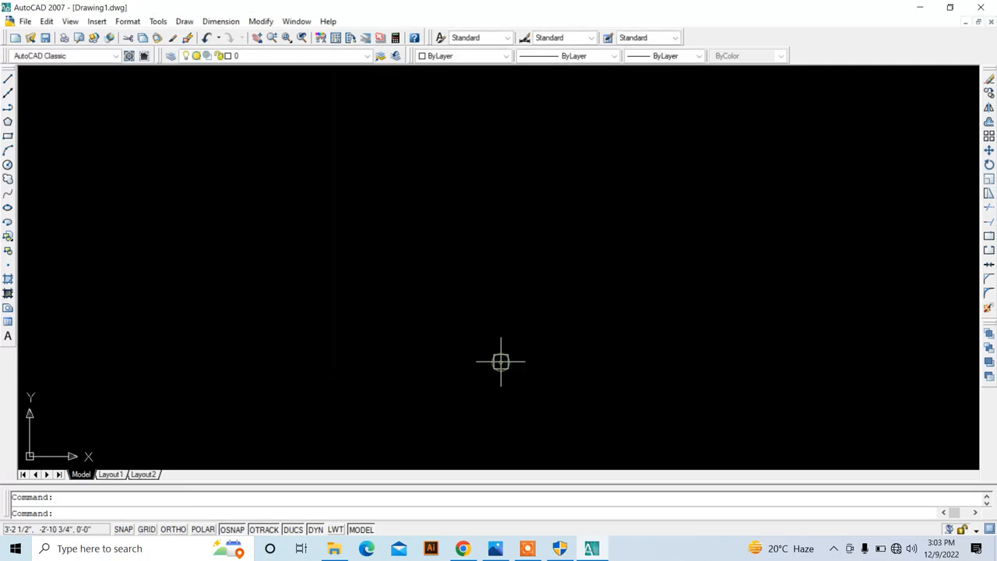
{"action": "left_click", "coordinate": [392, 225]}
{"action": "left_click", "coordinate": [305, 288]}
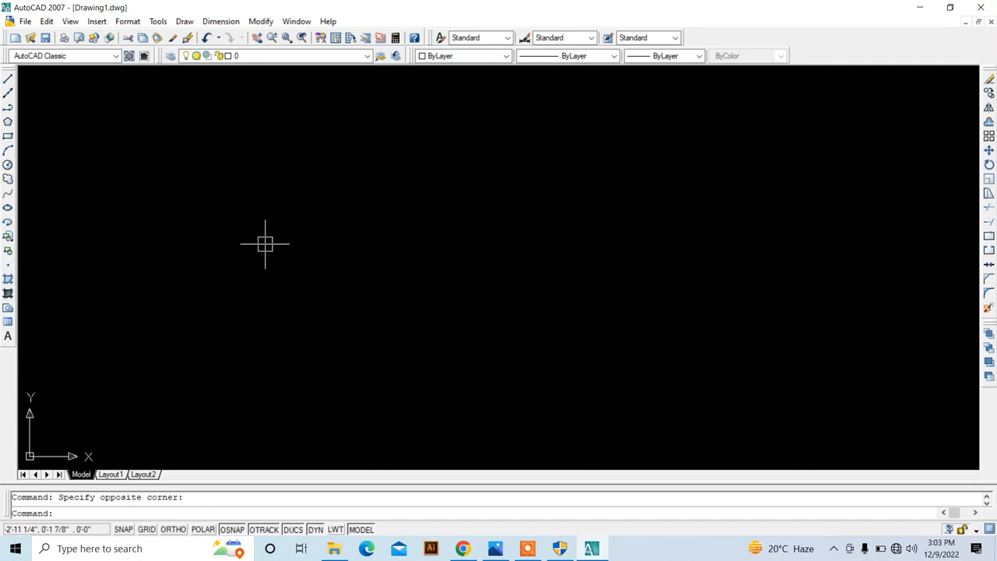
- Draw a large rectangle in the middle of the drawing area and a small rectangle inside it
{"action": "type", "text": "rec"}
{"action": "key", "text": "Return"}
{"action": "left_click", "coordinate": [279, 153]}
{"action": "left_click", "coordinate": [533, 356]}
{"action": "key", "text": "Return"}
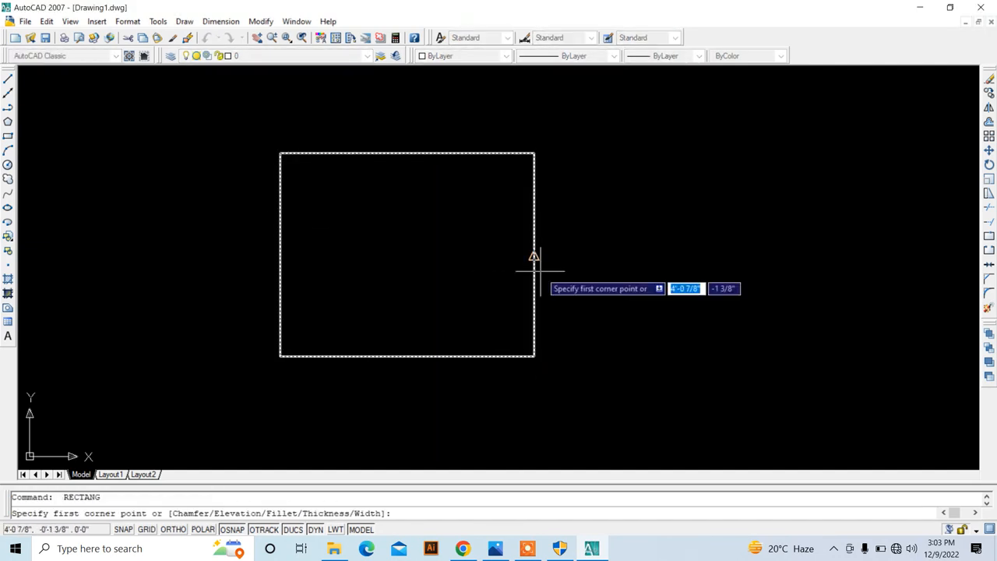
{"action": "left_click", "coordinate": [403, 236]}
{"action": "left_click", "coordinate": [372, 276]}
{"action": "key", "text": "Escape"}
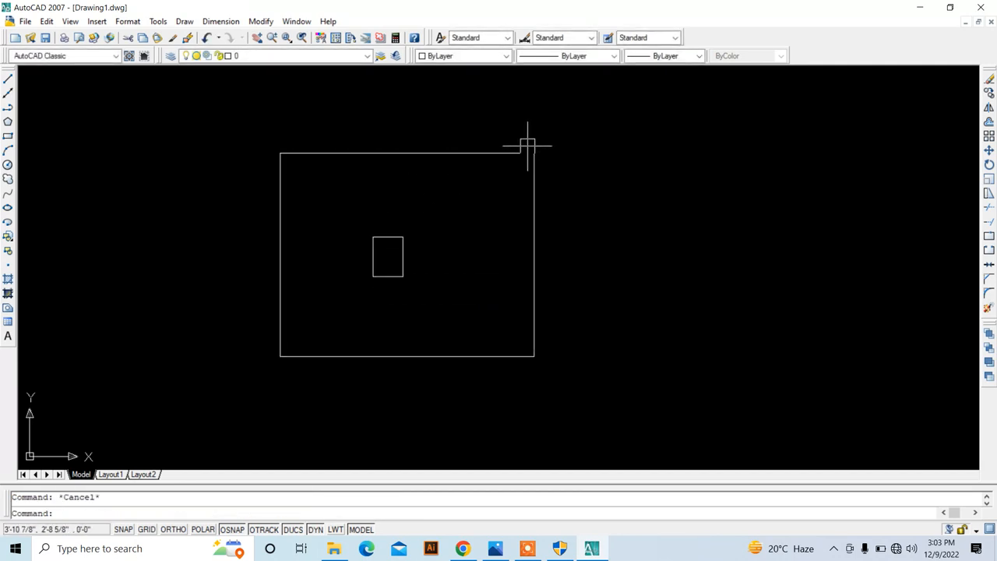
- Examine the object snap markers along the large rectangle's upper edge and corner with the Line command, without drawing a line
{"action": "type", "text": "l"}
{"action": "key", "text": "Return"}
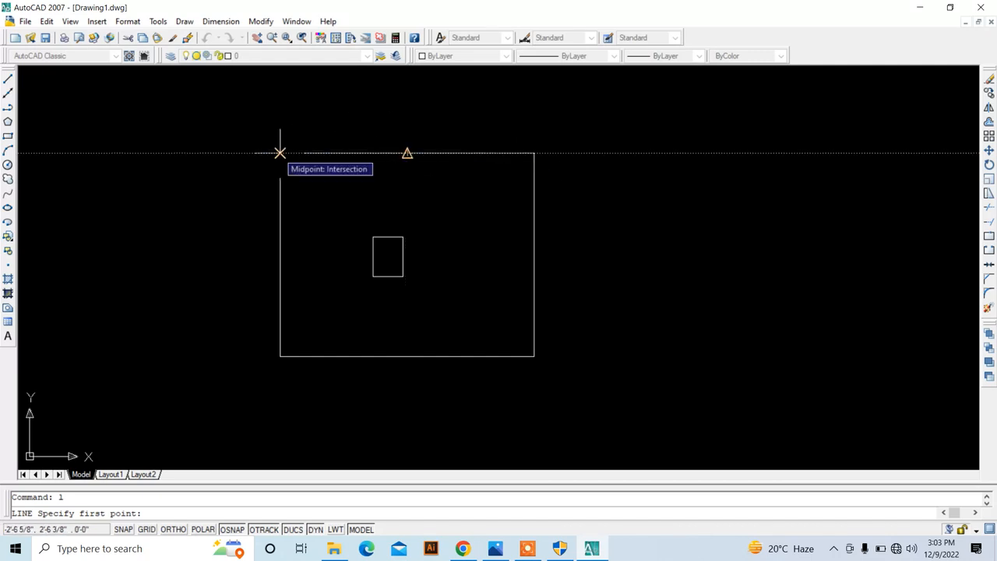
{"action": "key", "text": "Escape"}
- Turn object snap off and start the Line command to check the large rectangle's upper edge without snapping
{"action": "right_click", "coordinate": [234, 530]}
{"action": "left_click", "coordinate": [260, 501]}
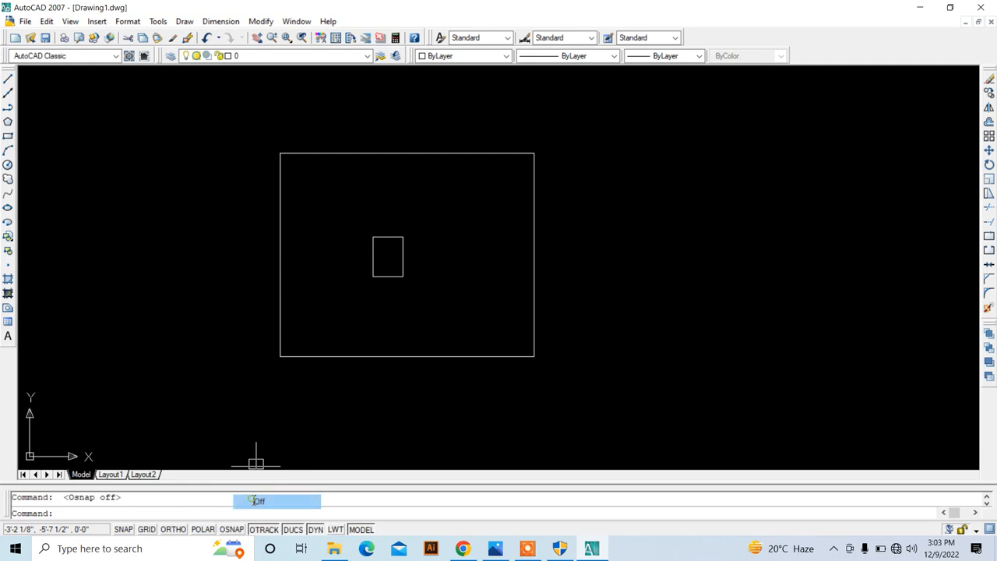
{"action": "type", "text": "l"}
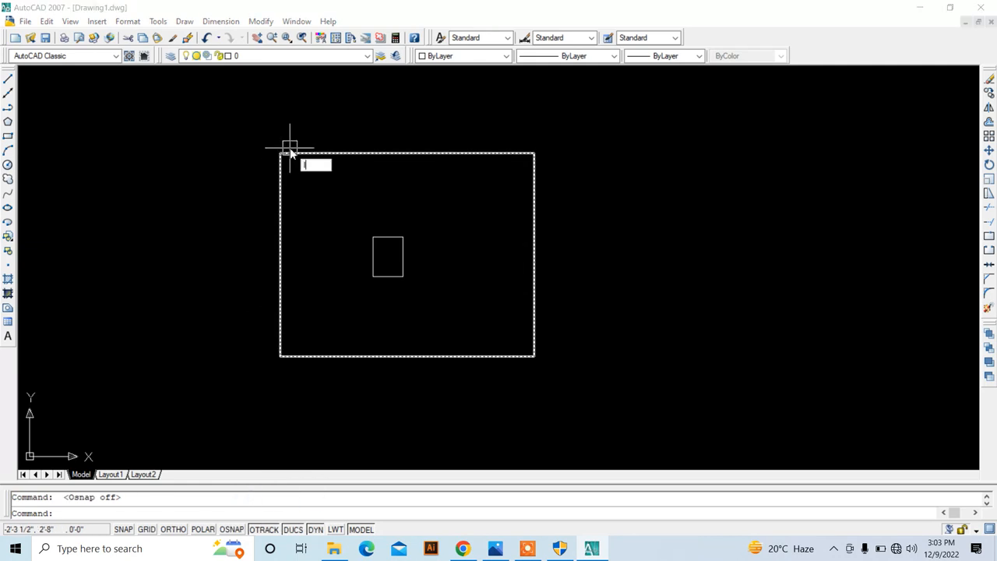
{"action": "key", "text": "Return"}
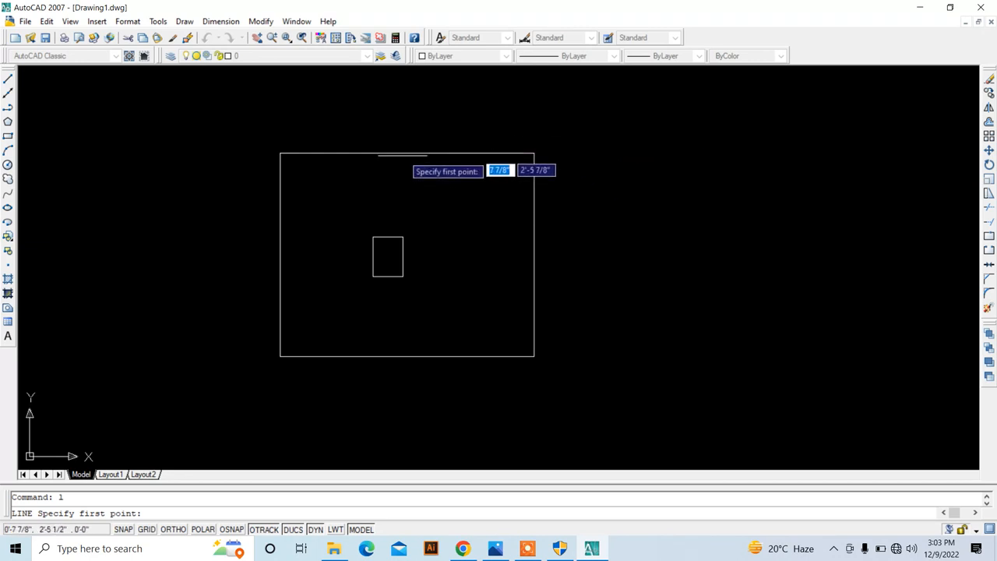
- Turn object snap back on and cancel the pending line
{"action": "right_click", "coordinate": [233, 529]}
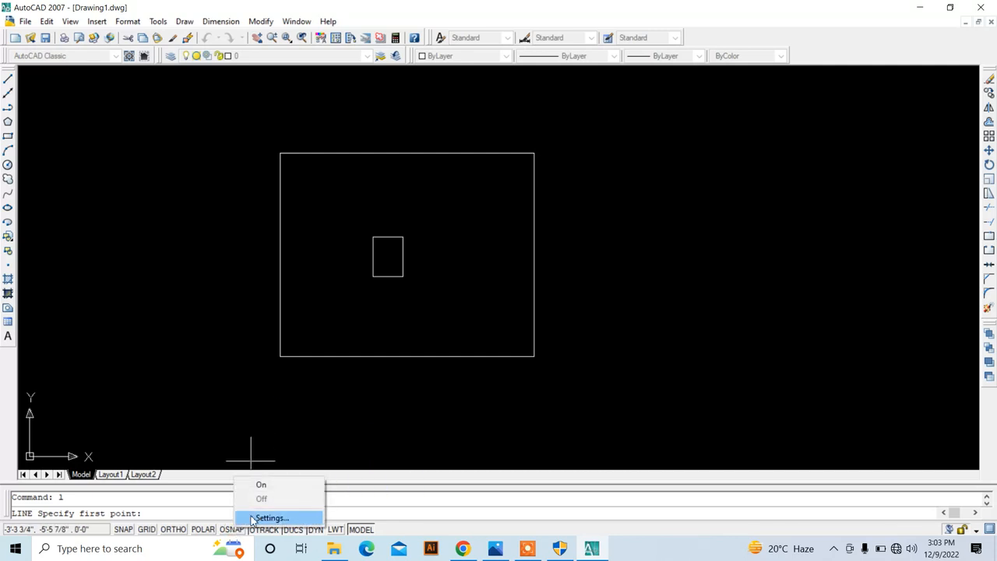
{"action": "left_click", "coordinate": [255, 486]}
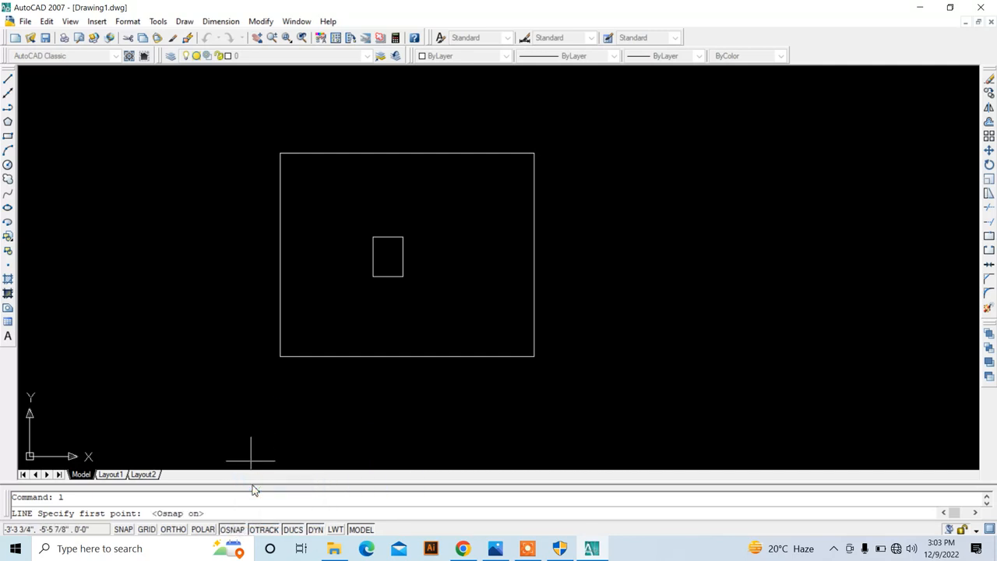
{"action": "key", "text": "Escape"}
{"action": "left_click", "coordinate": [471, 247]}
{"action": "left_click", "coordinate": [433, 306]}
{"action": "key", "text": "Escape"}
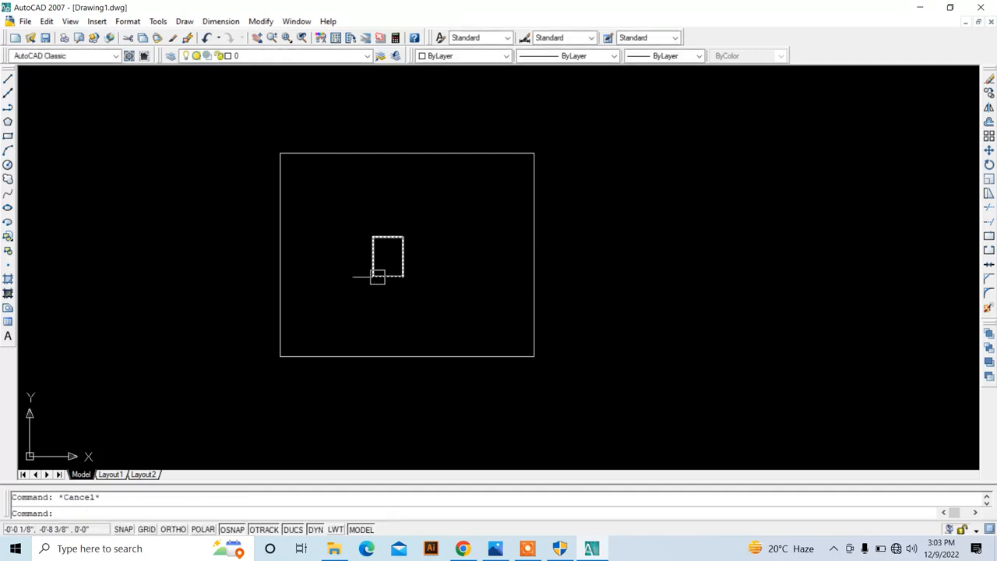
{"action": "scroll", "coordinate": [317, 306], "scroll_direction": "up", "scroll_amount": 3}
{"action": "scroll", "coordinate": [320, 310], "scroll_direction": "down", "scroll_amount": 2}
{"action": "scroll", "coordinate": [333, 317], "scroll_direction": "down", "scroll_amount": 2}
{"action": "left_click", "coordinate": [318, 313]}
{"action": "left_click", "coordinate": [316, 313]}
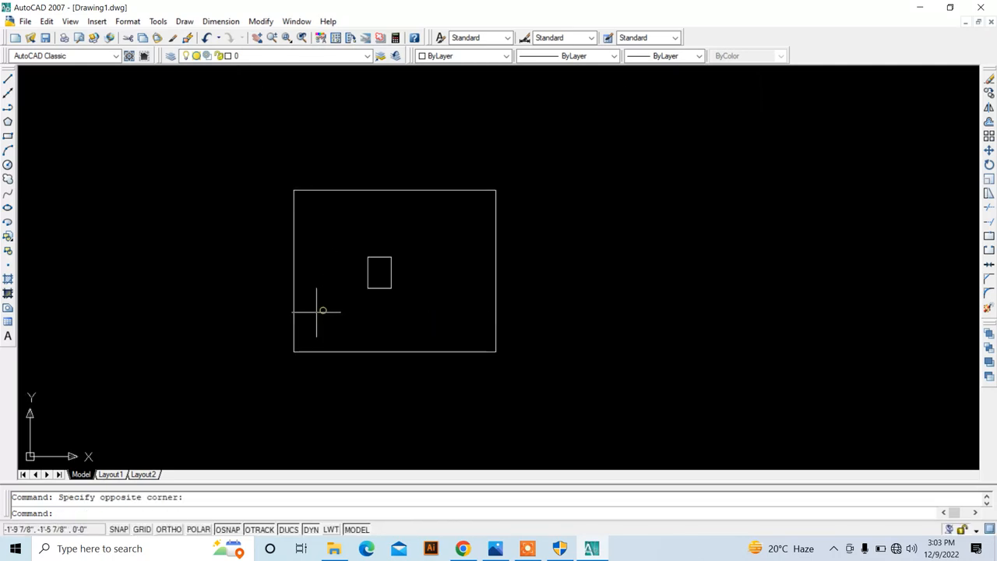
- Shrink the pickbox to a very small size in the selection options and try picking the rectangles with it
{"action": "type", "text": "op"}
{"action": "key", "text": "Return"}
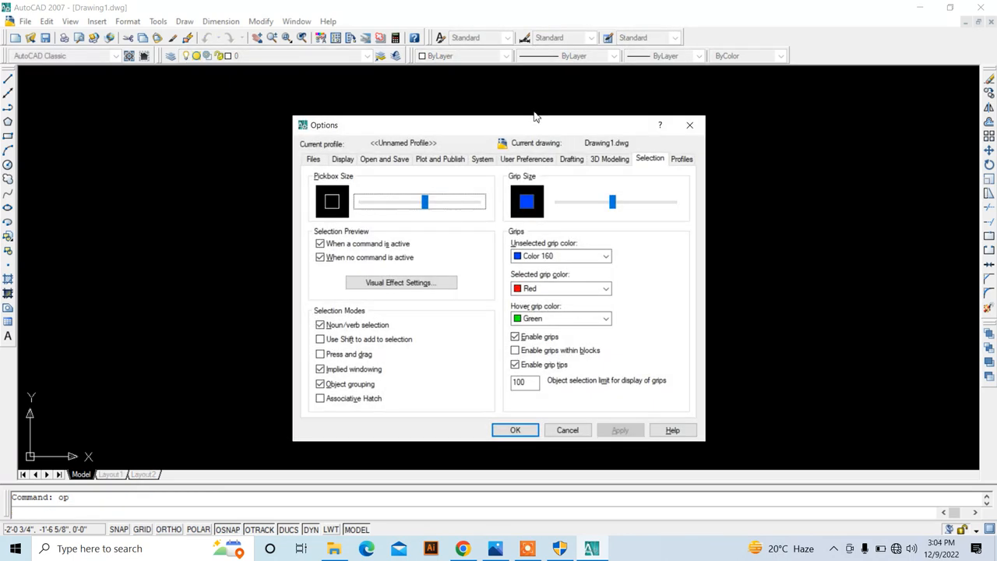
{"action": "left_click_drag", "start_coordinate": [538, 127], "coordinate": [515, 87]}
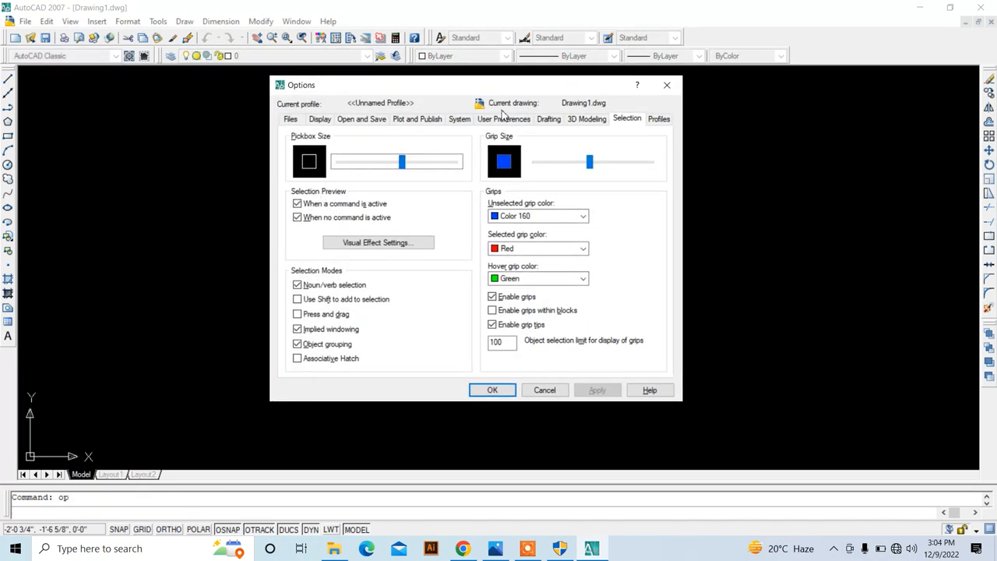
{"action": "left_click", "coordinate": [603, 123]}
{"action": "left_click", "coordinate": [621, 121]}
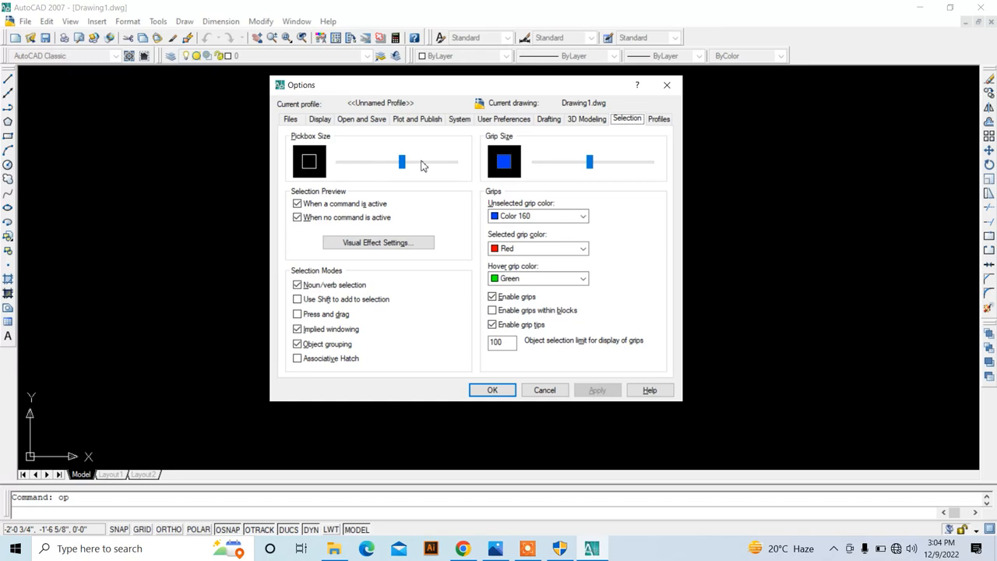
{"action": "left_click", "coordinate": [352, 163]}
{"action": "mouse_move", "coordinate": [345, 168]}
{"action": "left_mouse_down"}
{"action": "mouse_move", "coordinate": [363, 163]}
{"action": "mouse_move", "coordinate": [354, 165]}
{"action": "left_mouse_up"}
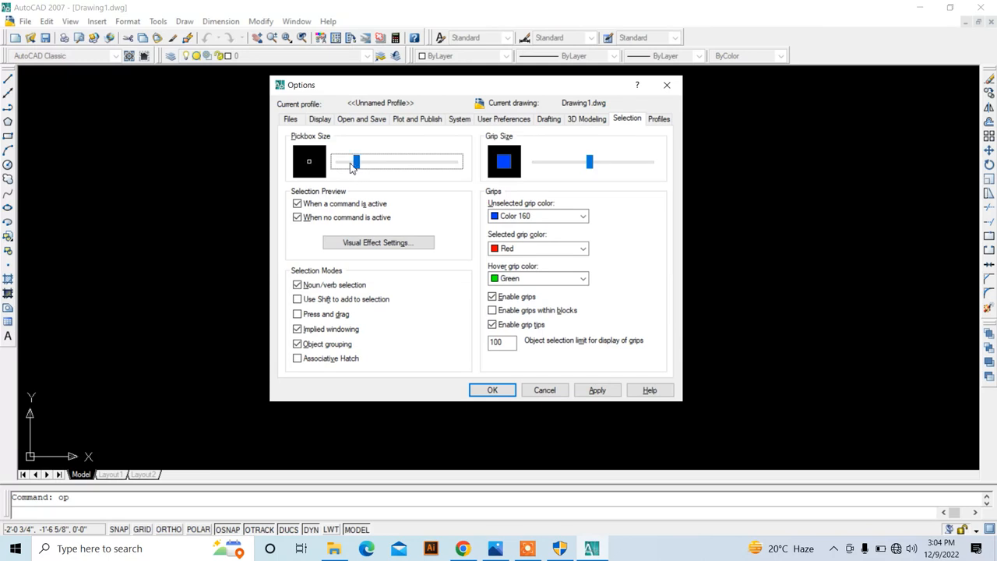
{"action": "left_click", "coordinate": [598, 392]}
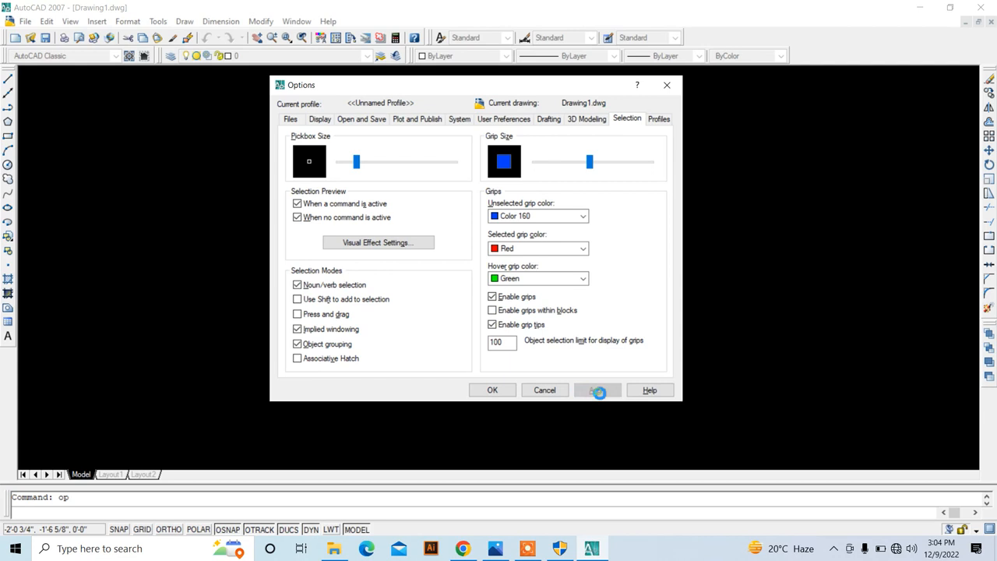
{"action": "left_click", "coordinate": [495, 391]}
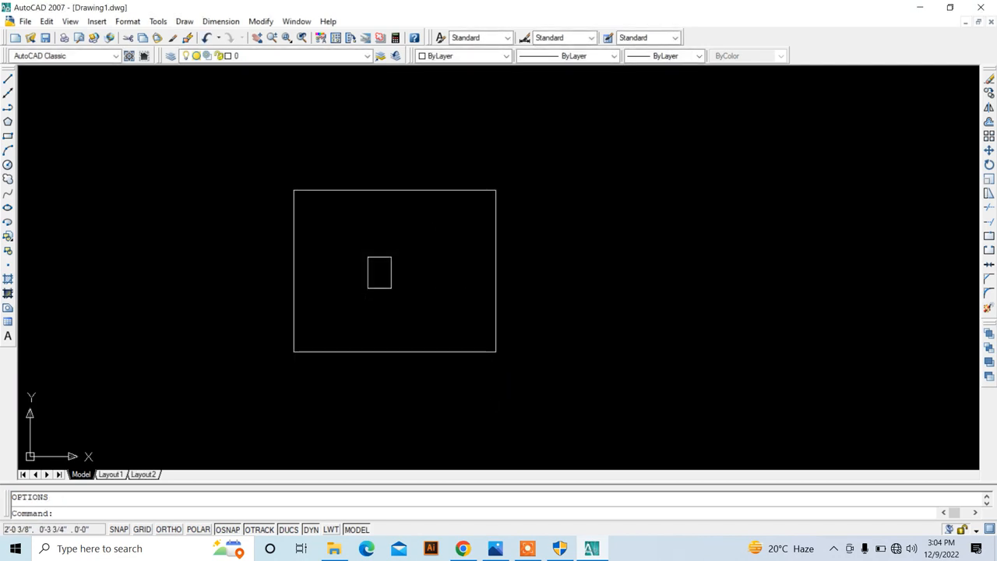
{"action": "left_click", "coordinate": [407, 282]}
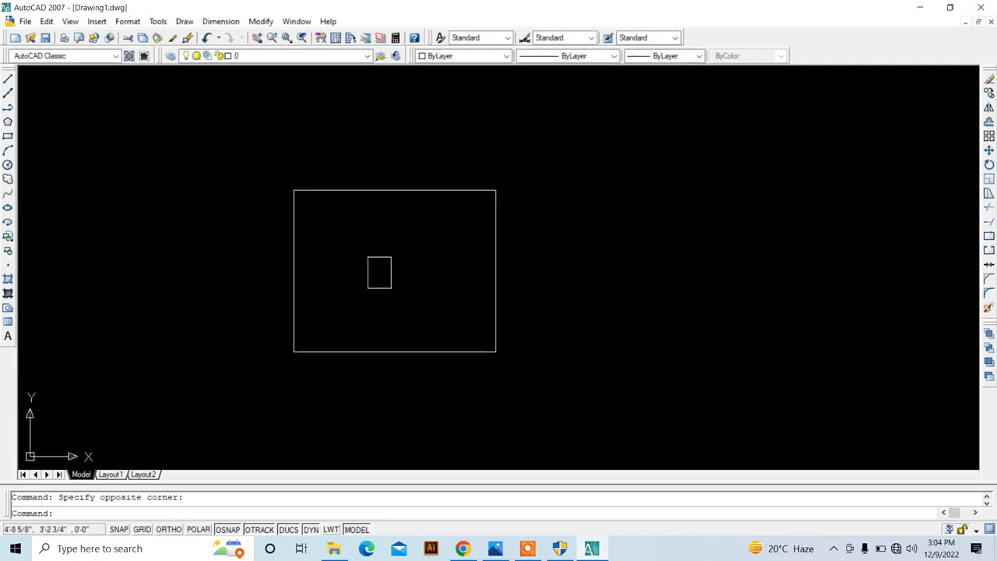
{"action": "left_click", "coordinate": [494, 193]}
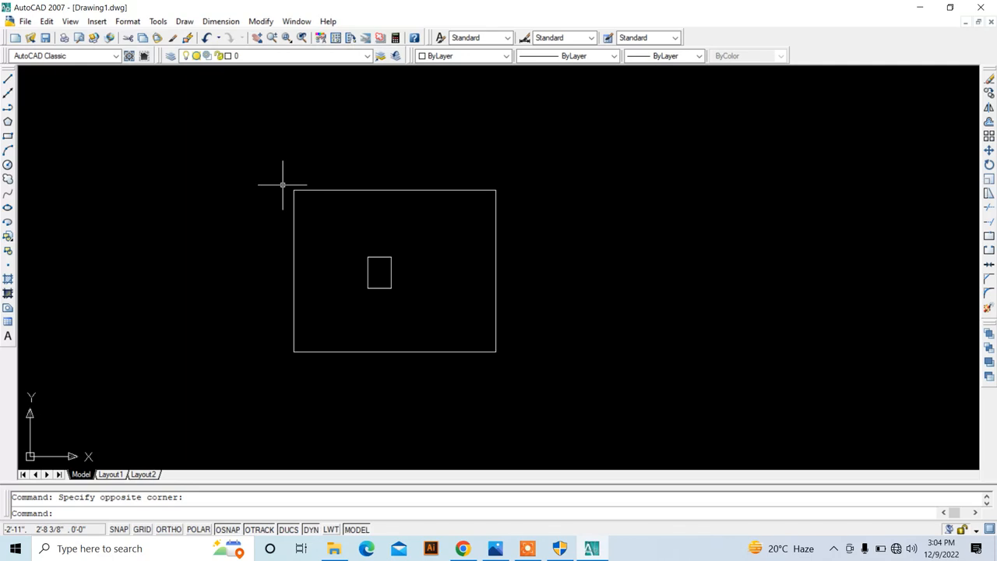
- Enlarge the pickbox to slightly above the middle of its size range in the selection options
{"action": "type", "text": "op"}
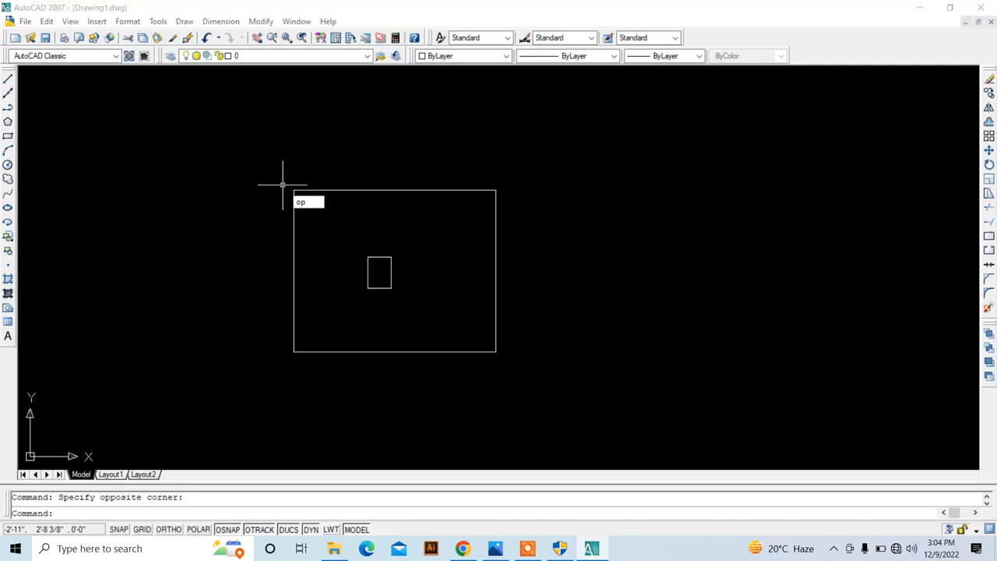
{"action": "key", "text": "Return"}
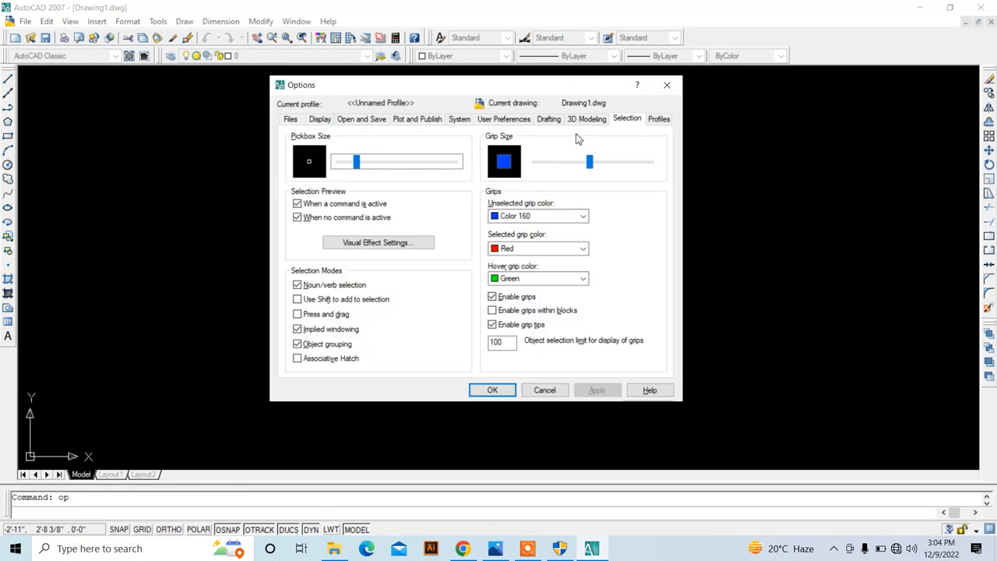
{"action": "left_click_drag", "start_coordinate": [392, 165], "coordinate": [402, 167]}
{"action": "left_click", "coordinate": [593, 388]}
{"action": "left_click", "coordinate": [489, 391]}
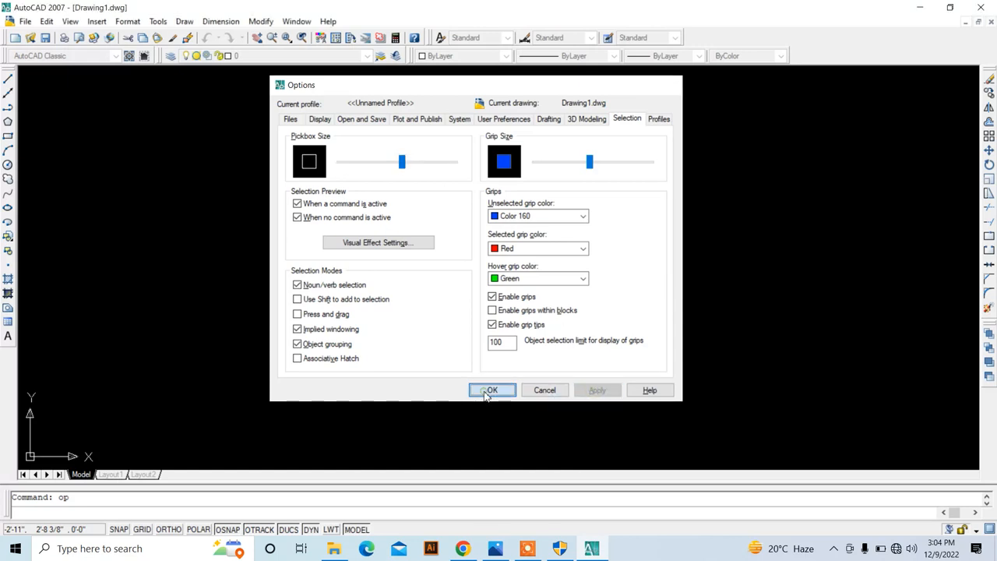
- Test the enlarged pickbox by selecting the large and small rectangles, and clear the selection
{"action": "left_click", "coordinate": [474, 190]}
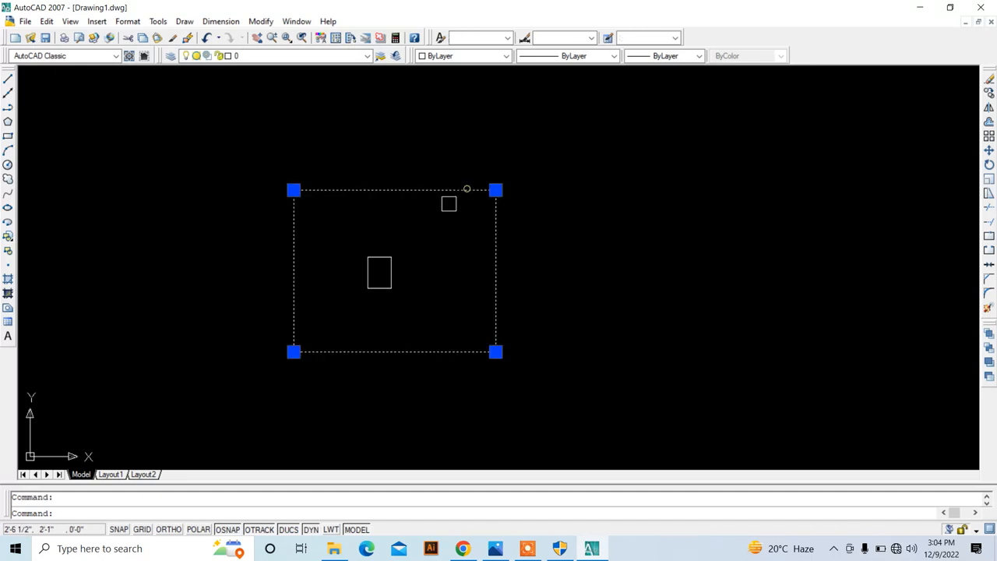
{"action": "left_click", "coordinate": [380, 258]}
{"action": "left_click", "coordinate": [538, 223]}
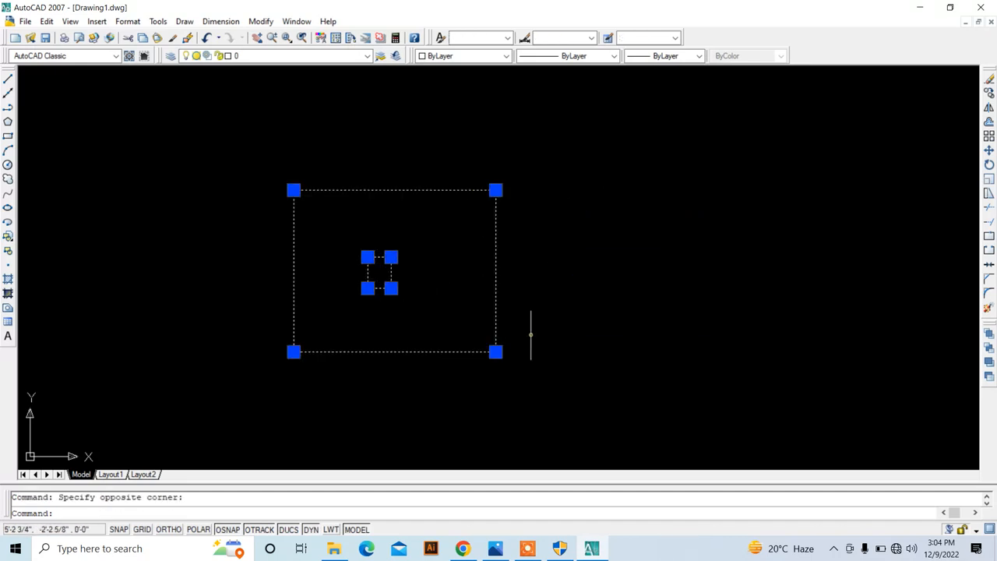
{"action": "key", "text": "Escape"}
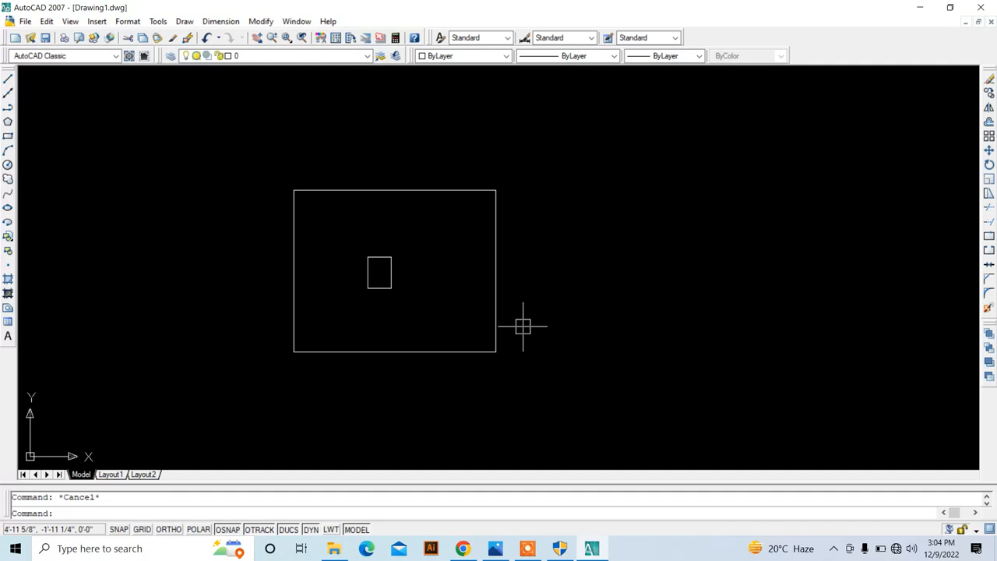
- Enlarge the AutoSnap marker to slightly above the middle of its size range in the drafting options and apply it
{"action": "type", "text": "op"}
{"action": "key", "text": "Return"}
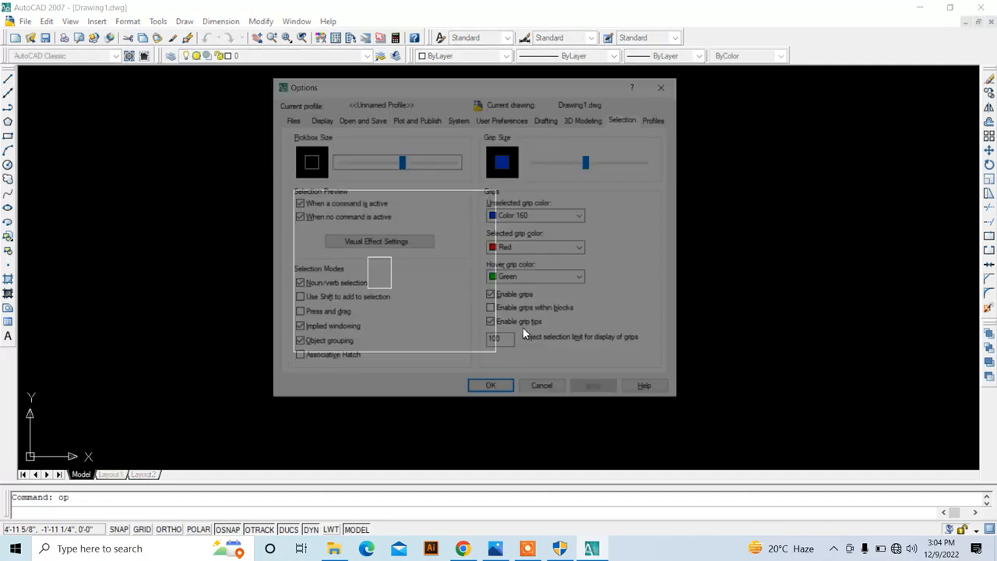
{"action": "left_click", "coordinate": [547, 120]}
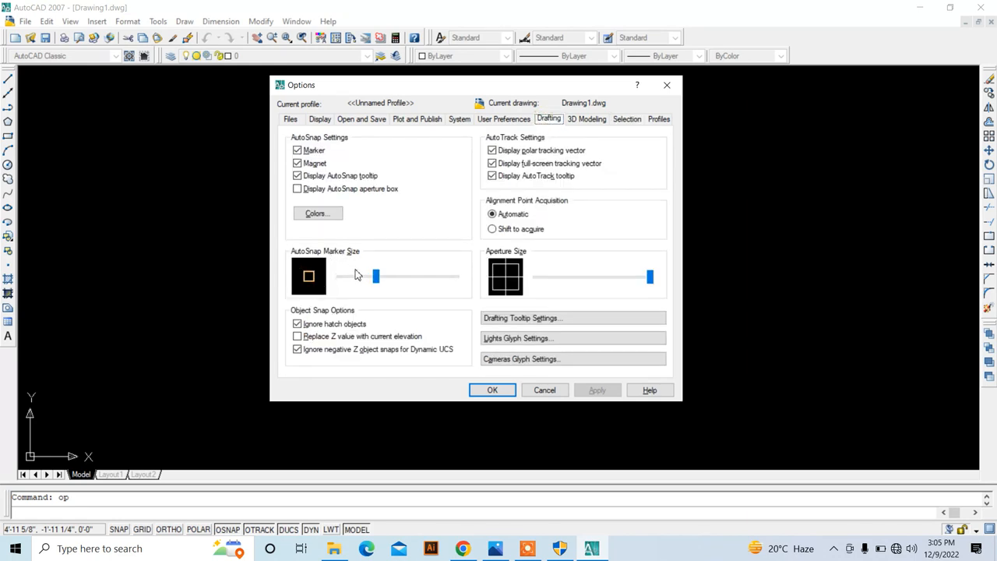
{"action": "left_click_drag", "start_coordinate": [355, 279], "coordinate": [373, 279]}
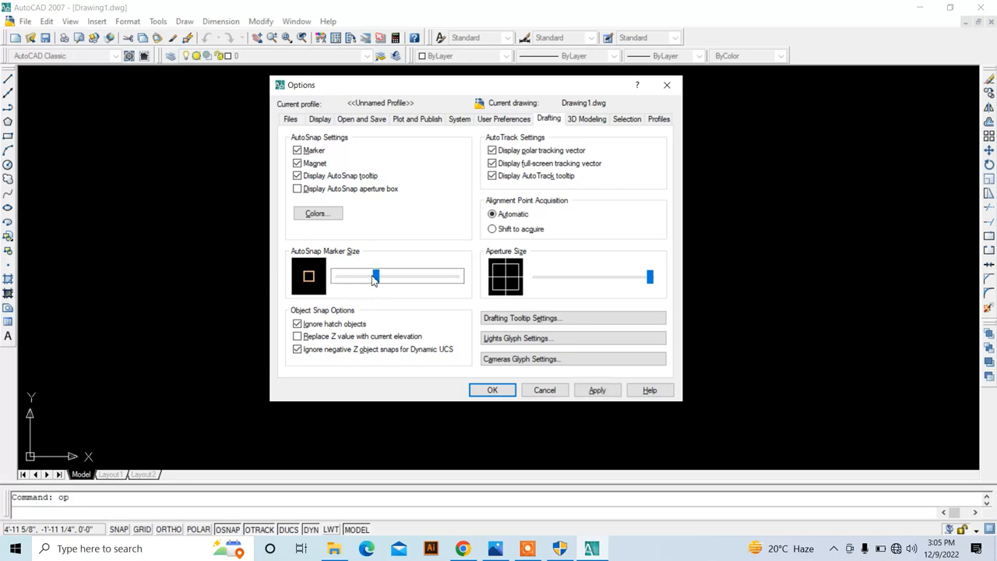
{"action": "left_click", "coordinate": [394, 280]}
{"action": "left_click", "coordinate": [372, 279]}
{"action": "left_click", "coordinate": [394, 279]}
{"action": "left_click", "coordinate": [597, 391]}
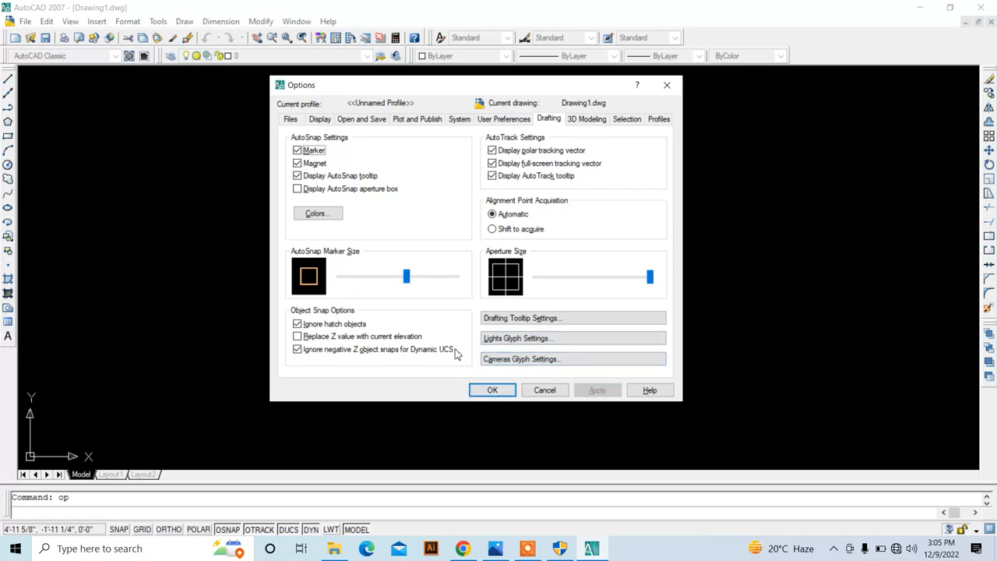
- Shrink the AutoSnap marker to a very small size and check it on the large rectangle with the Line command
{"action": "left_click", "coordinate": [349, 279]}
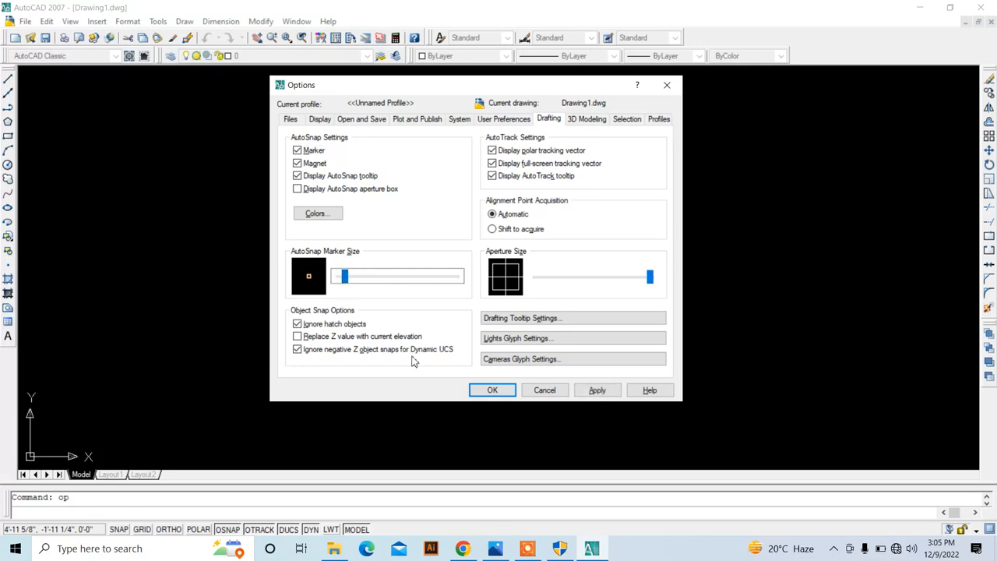
{"action": "left_click", "coordinate": [597, 391]}
{"action": "left_click", "coordinate": [493, 390]}
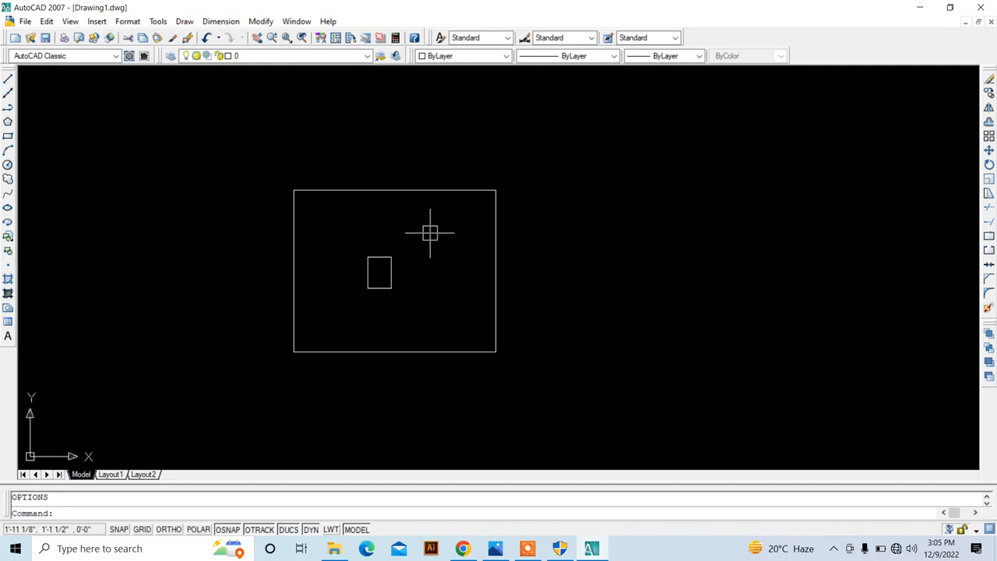
{"action": "type", "text": "l"}
{"action": "key", "text": "Return"}
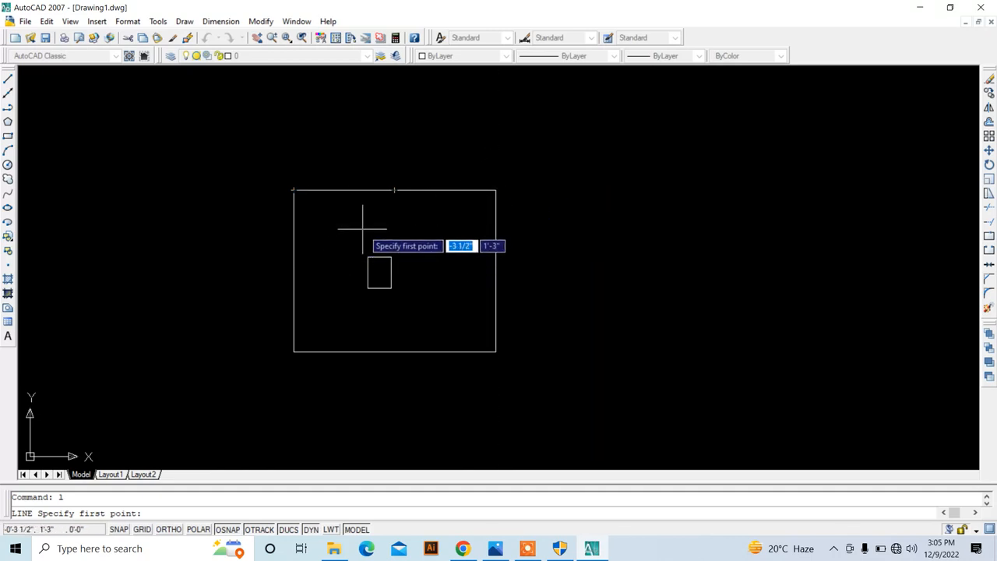
{"action": "key", "text": "Escape"}
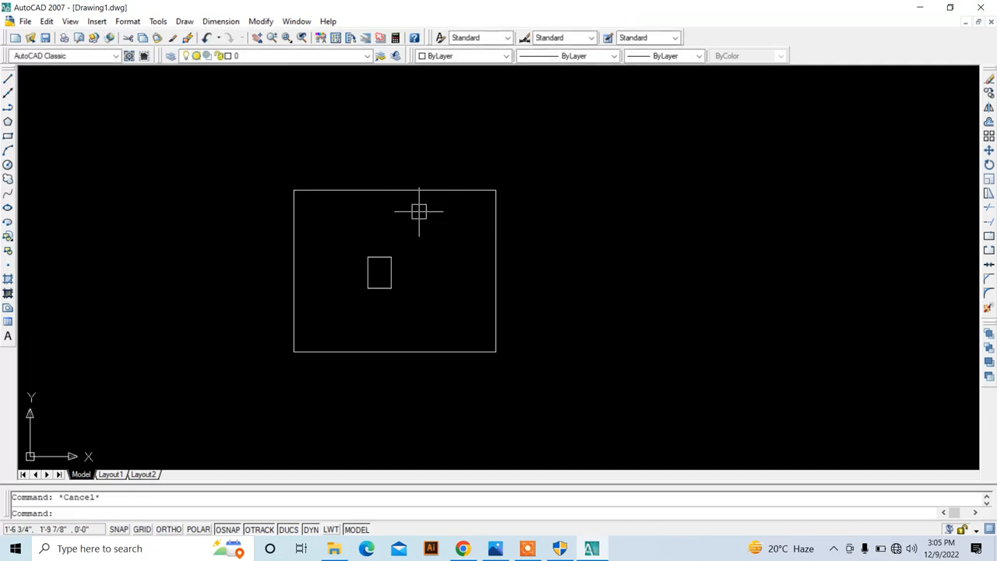
- Set the AutoSnap marker size to slightly above the middle of its range in the drafting options
{"action": "type", "text": "op"}
{"action": "key", "text": "Return"}
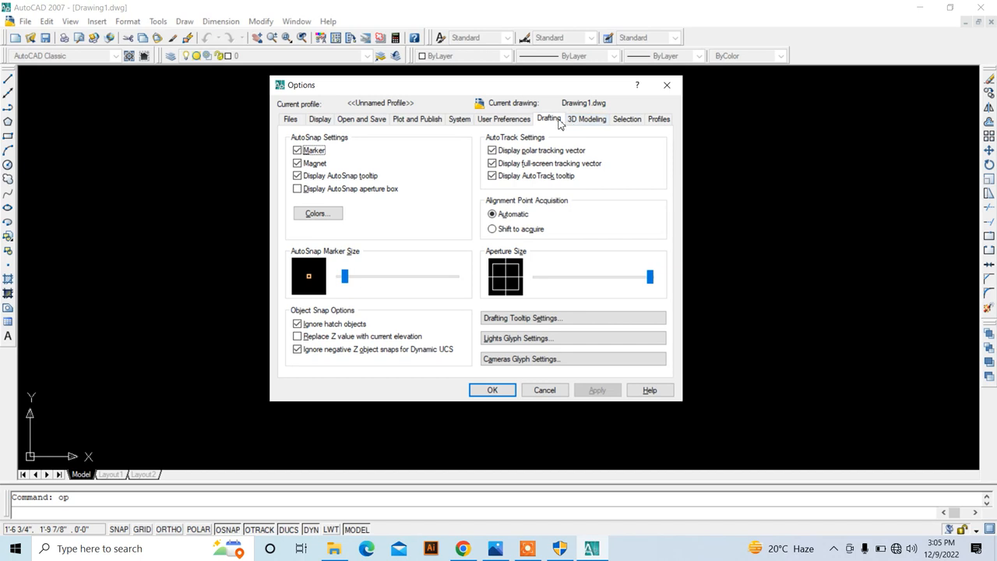
{"action": "left_click", "coordinate": [390, 281]}
{"action": "left_click", "coordinate": [395, 279]}
{"action": "left_click_drag", "start_coordinate": [407, 277], "coordinate": [409, 279]}
{"action": "left_click", "coordinate": [596, 391]}
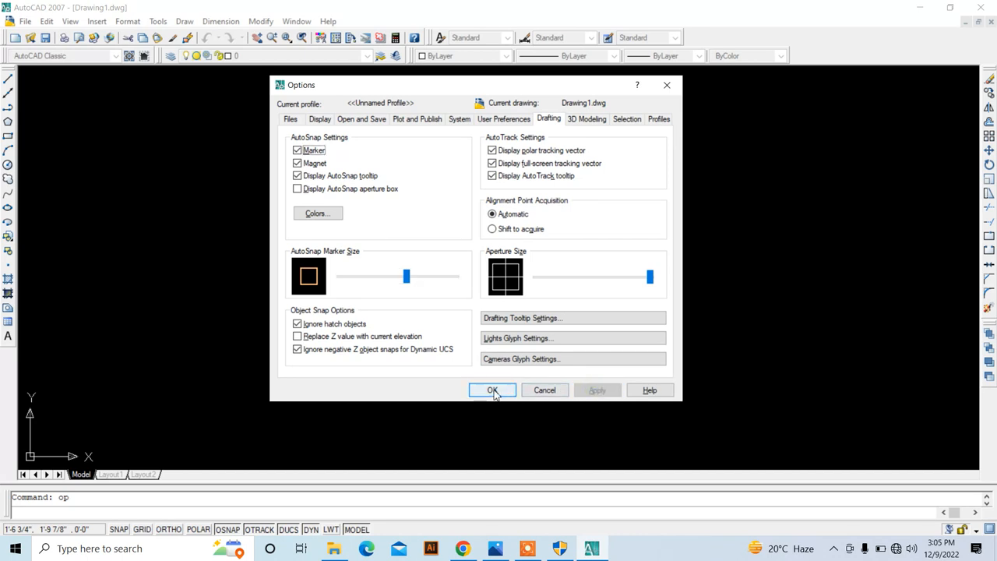
{"action": "left_click", "coordinate": [492, 390]}
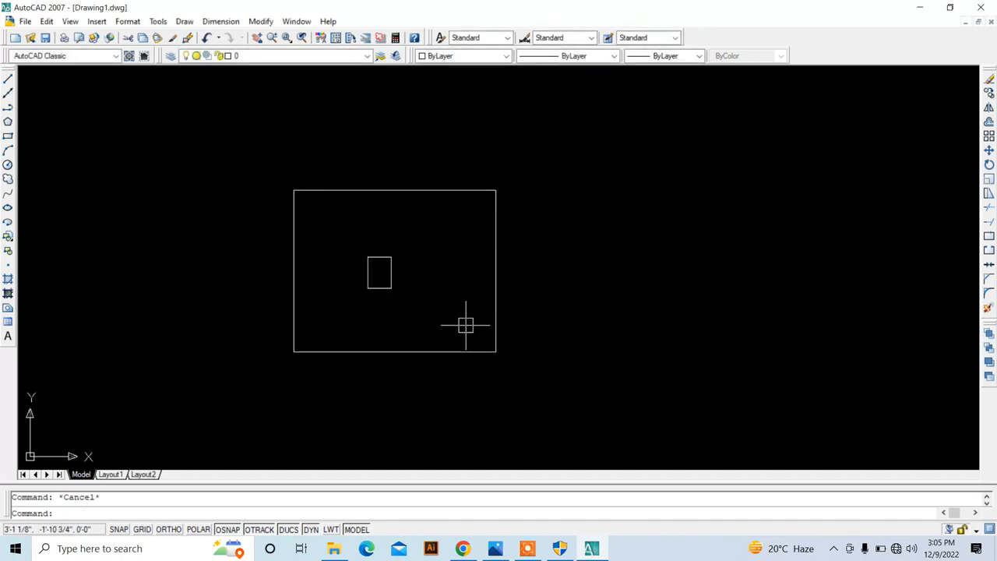
- Check the enlarged snap markers on the large rectangle with the Line command, without drawing a line
{"action": "key", "text": "Return"}
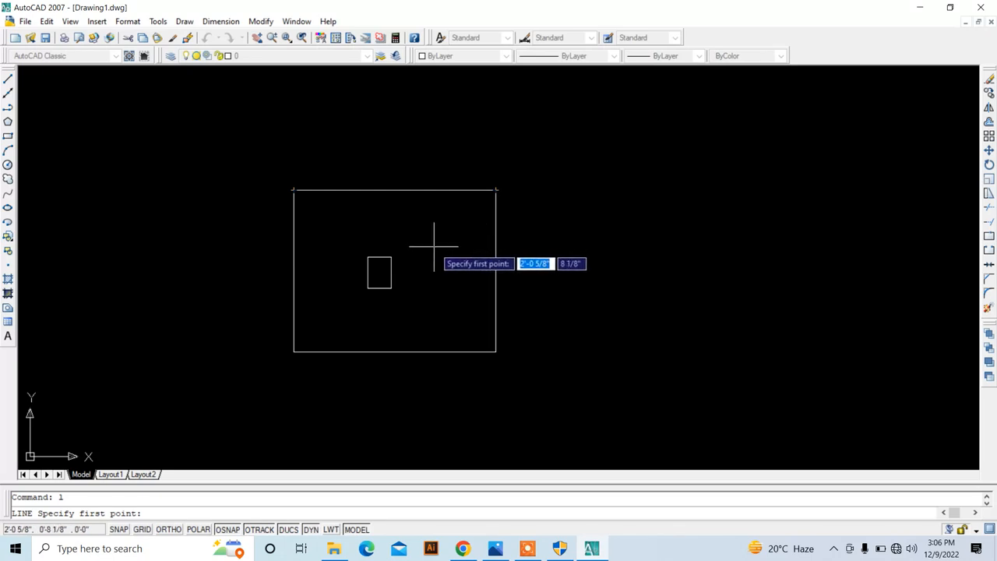
{"action": "scroll", "coordinate": [434, 246], "scroll_direction": "down", "scroll_amount": 2}
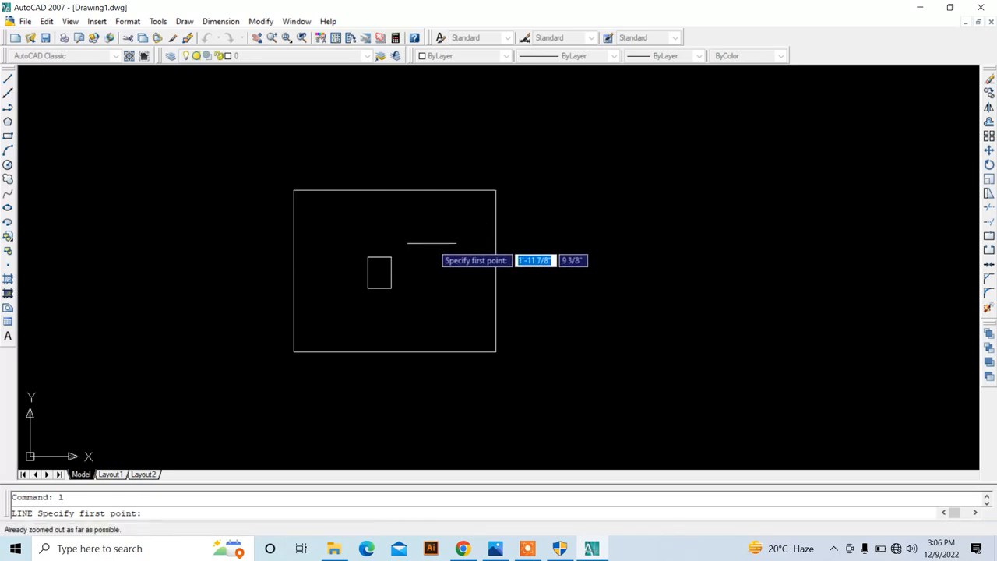
{"action": "key", "text": "Escape"}
{"action": "left_click", "coordinate": [496, 143]}
{"action": "left_click", "coordinate": [422, 179]}
{"action": "key", "text": "Escape"}
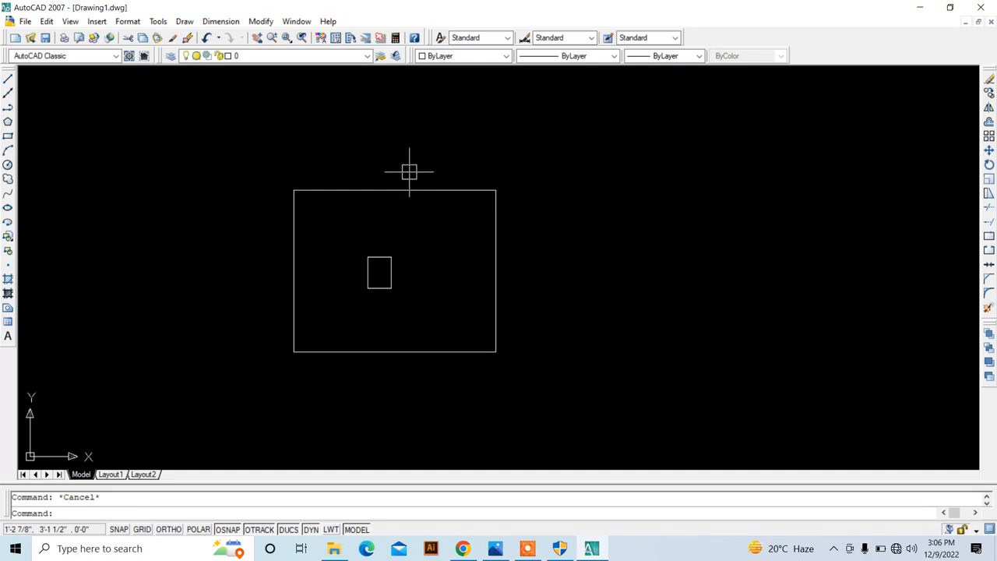
- Save the drawing to the Desktop as "basic setting" in AutoCAD 2007 Drawing format
{"action": "key", "text": "ctrl+s"}
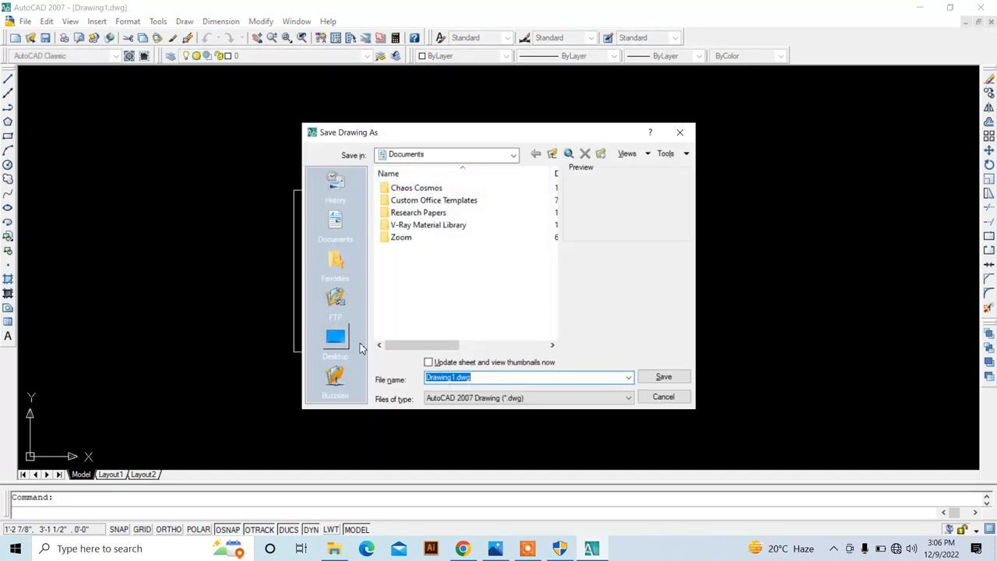
{"action": "left_click", "coordinate": [334, 351]}
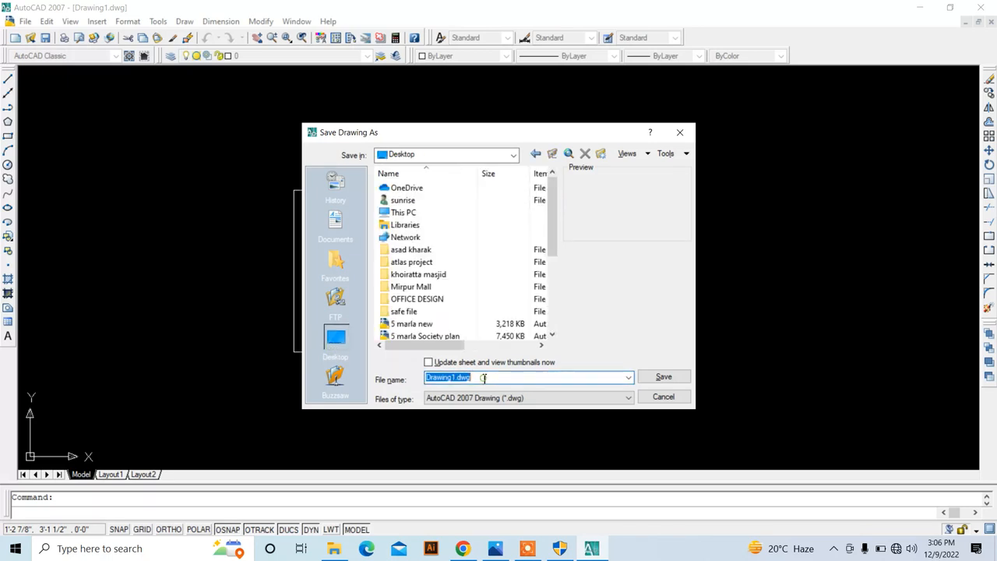
{"action": "type", "text": "basic settin"}
{"action": "type", "text": "g"}
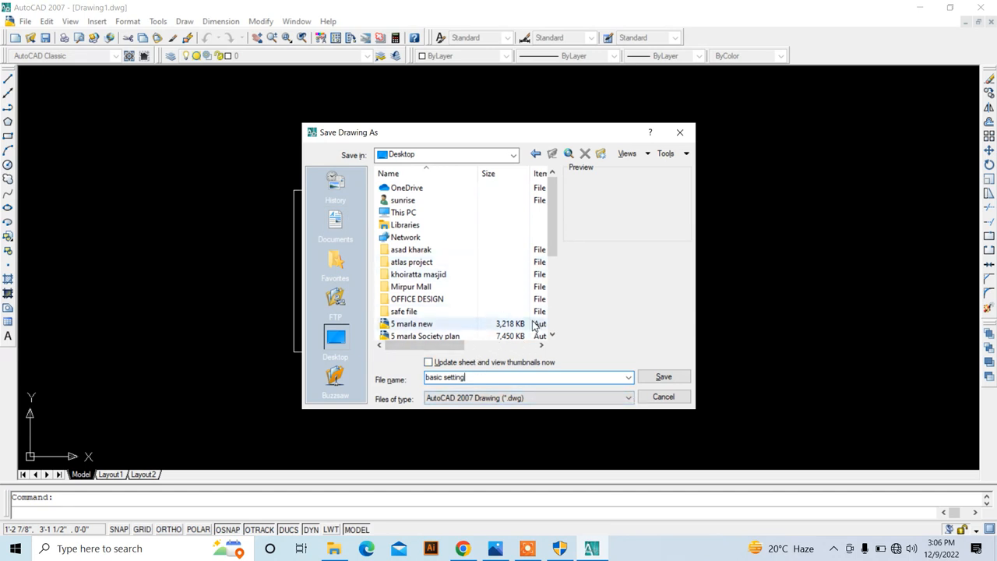
{"action": "left_click", "coordinate": [662, 377]}
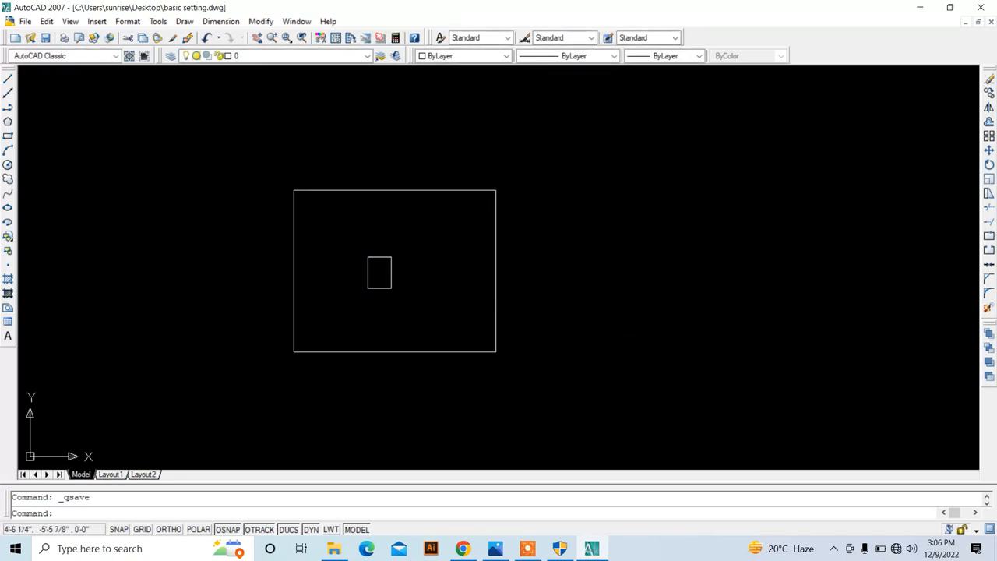
{"action": "left_click", "coordinate": [526, 550]}
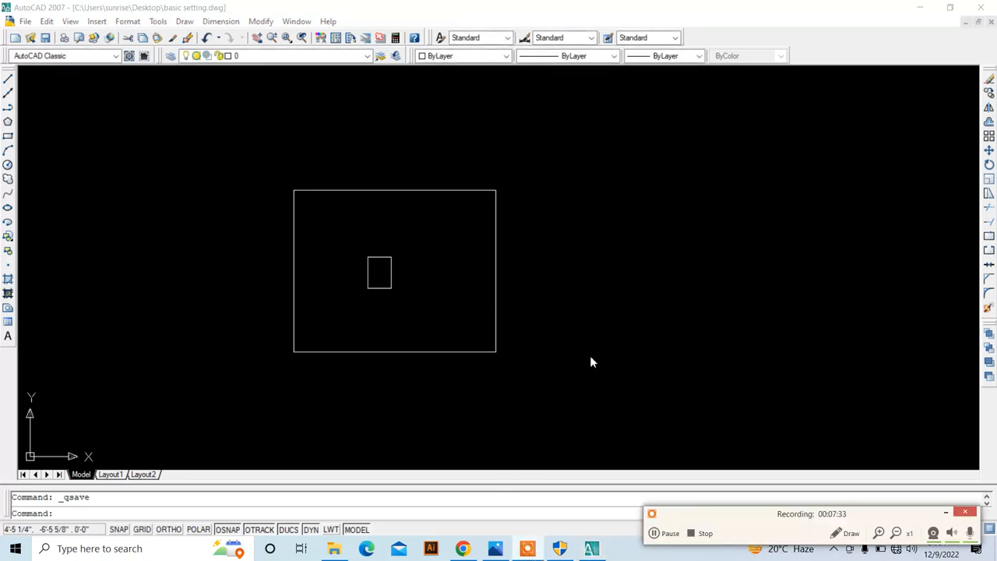